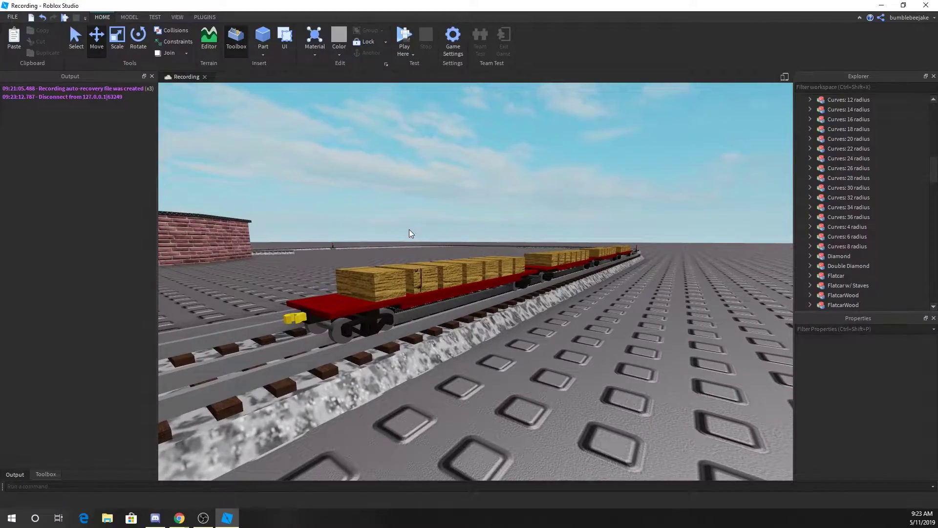
Duplicate the MP15AC locomotive and move the copy off the tracks onto the open baseplate
key("e")
right_click_drag(409, 230, 409, 229)
key("w")
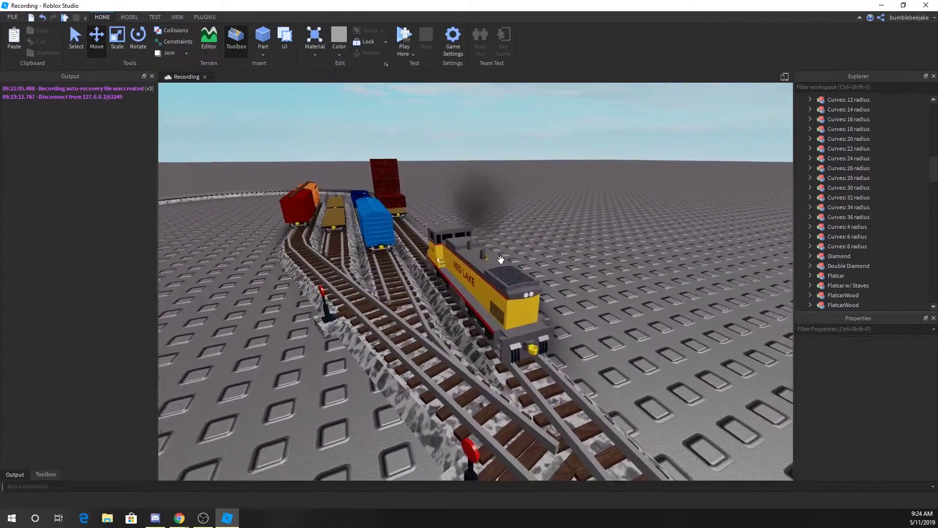
left_click(520, 251)
key("a")
key("w")
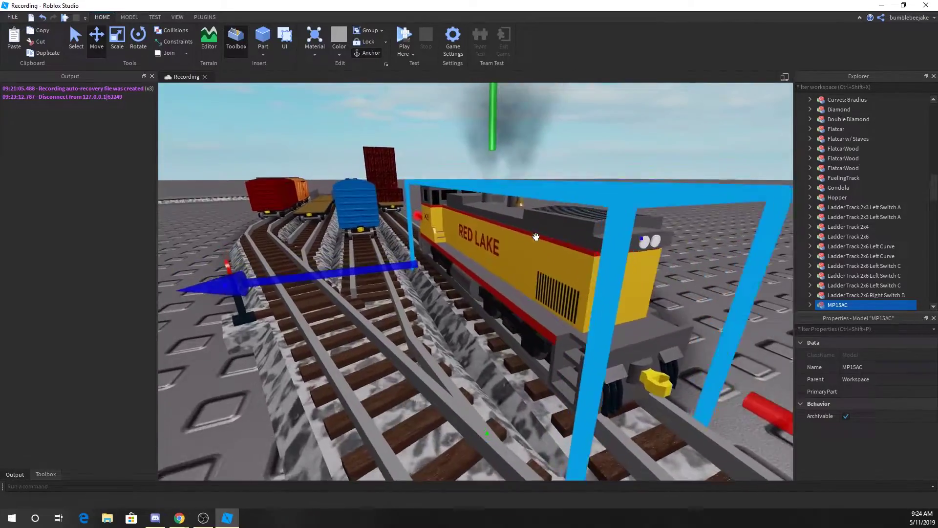
right_click_drag(536, 237, 538, 229)
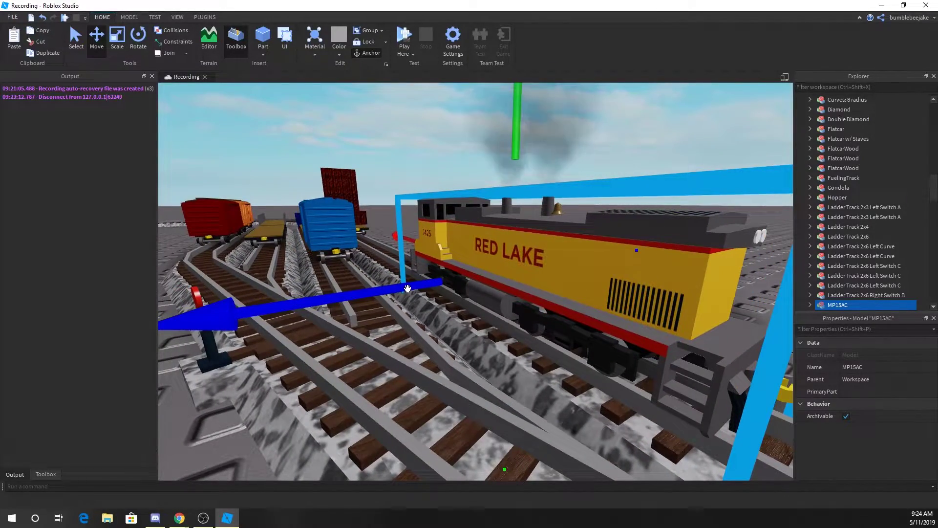
key("d")
left_click_drag(402, 288, 477, 261)
left_click(466, 291)
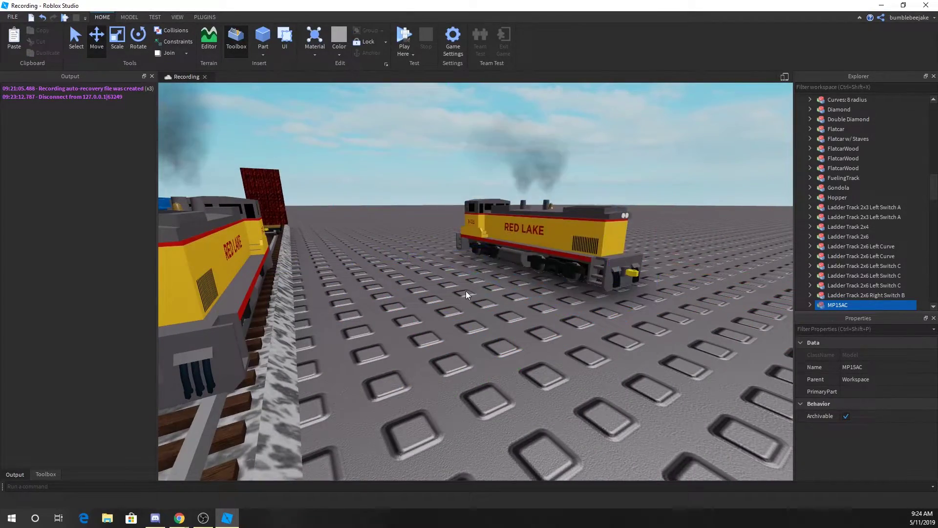
key("d")
right_click_drag(477, 277, 502, 265)
key("w")
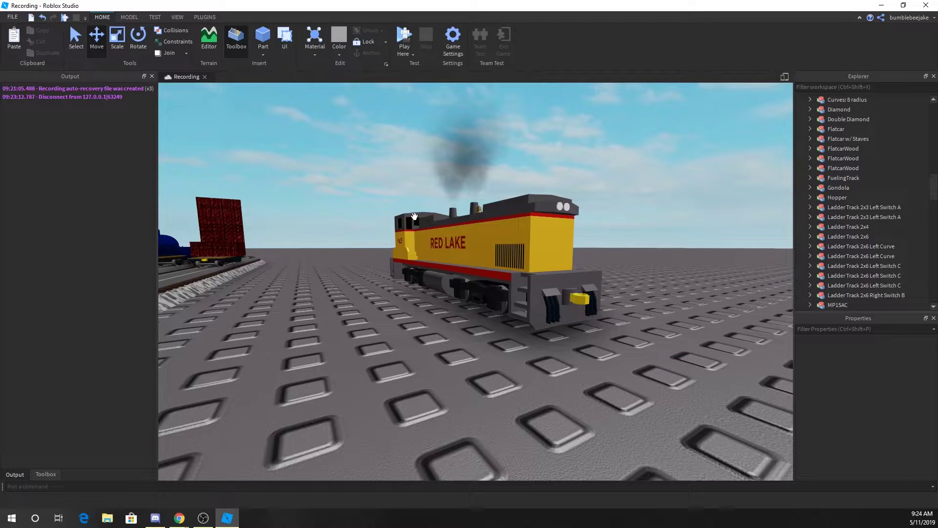
left_click_drag(327, 159, 659, 403)
left_click_drag(652, 435, 682, 401)
left_click(652, 290)
scroll(652, 290, "up", 5)
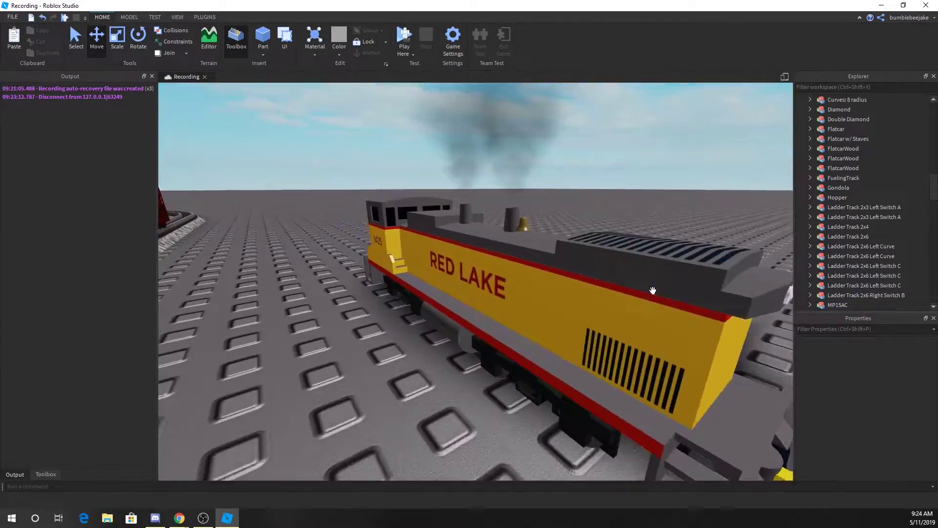
Select the copied MP15AC locomotive and expand its model in the object tree to list its parts
right_click_drag(653, 290, 826, 198)
left_click(635, 295)
scroll(654, 273, "down", 8)
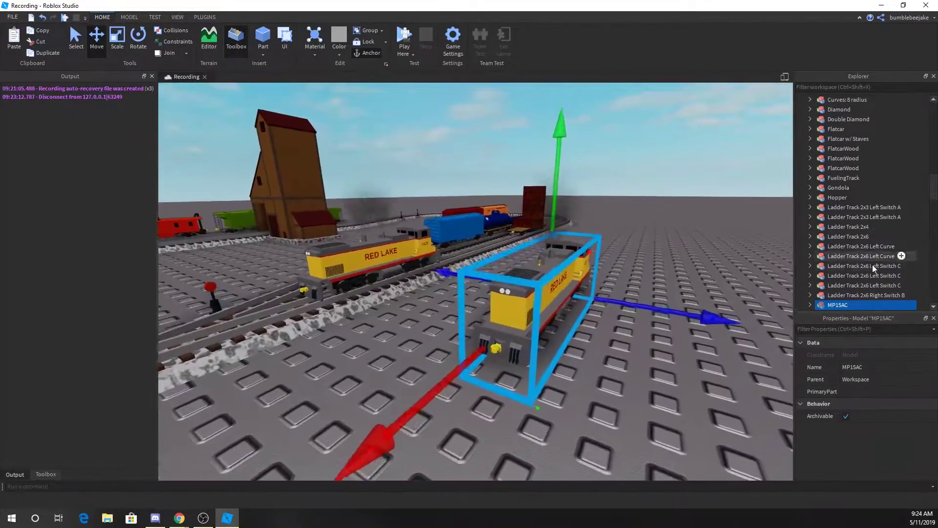
scroll(850, 245, "down", 20)
left_click(521, 293)
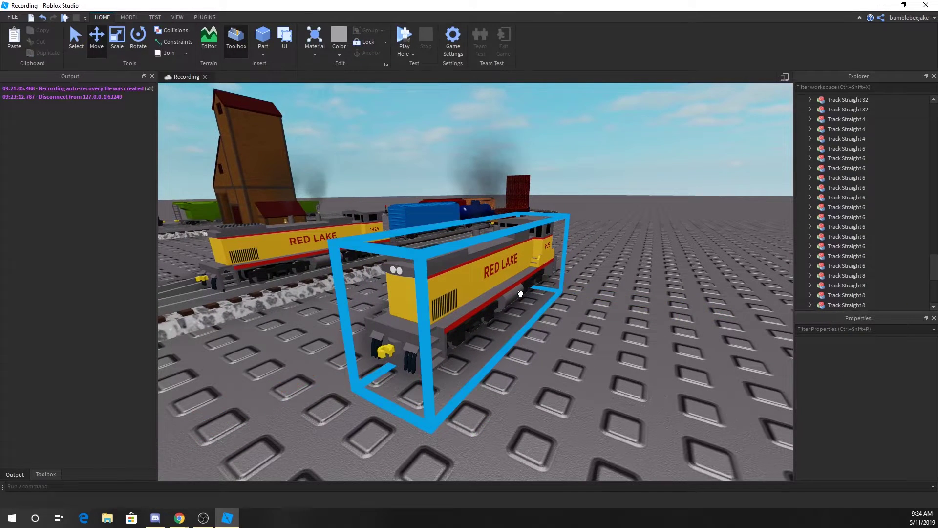
left_click(521, 293)
left_click(810, 100)
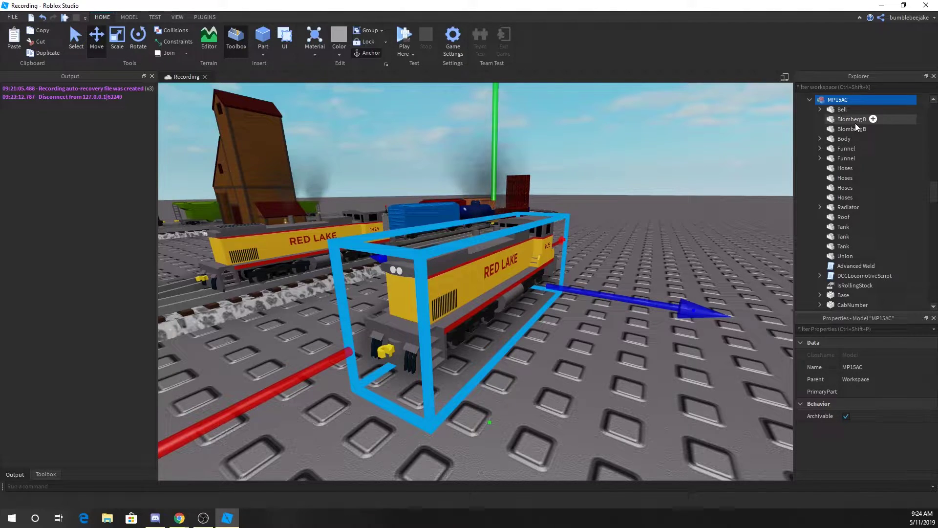
Examine the copy's contents, including Advanced Weld, DCCLocomotiveScript, IsRollingStock, Base and the DCCFunctions and DCCProperties configurations
left_click(719, 205)
key("w")
right_click_drag(718, 206, 717, 206)
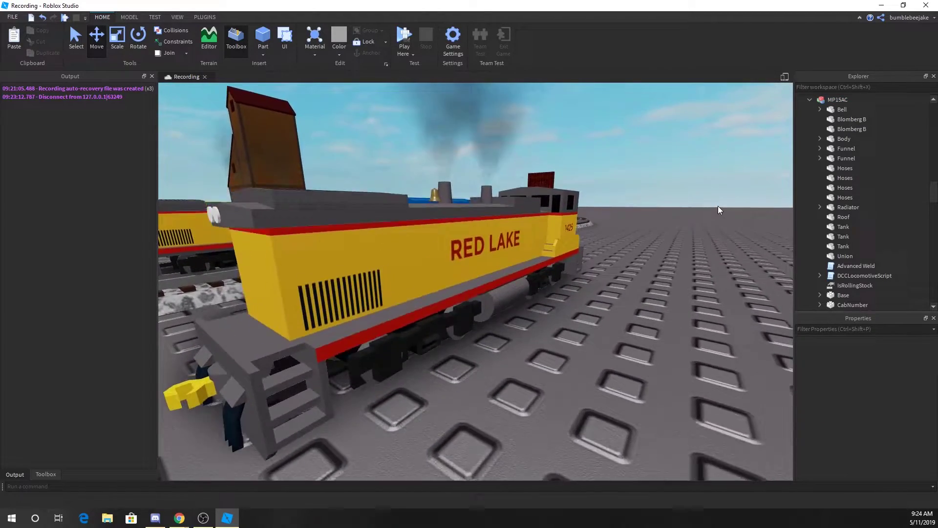
key("s")
scroll(849, 169, "down", 2)
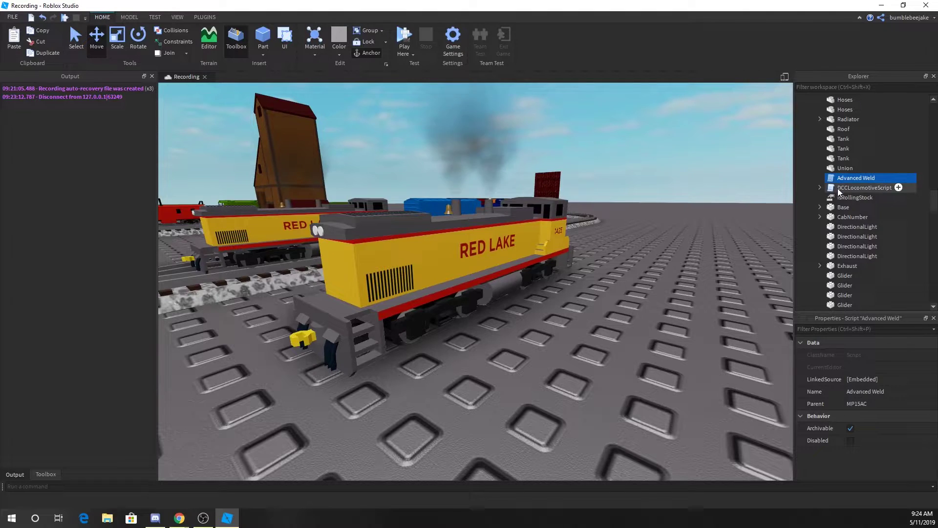
left_click(837, 188)
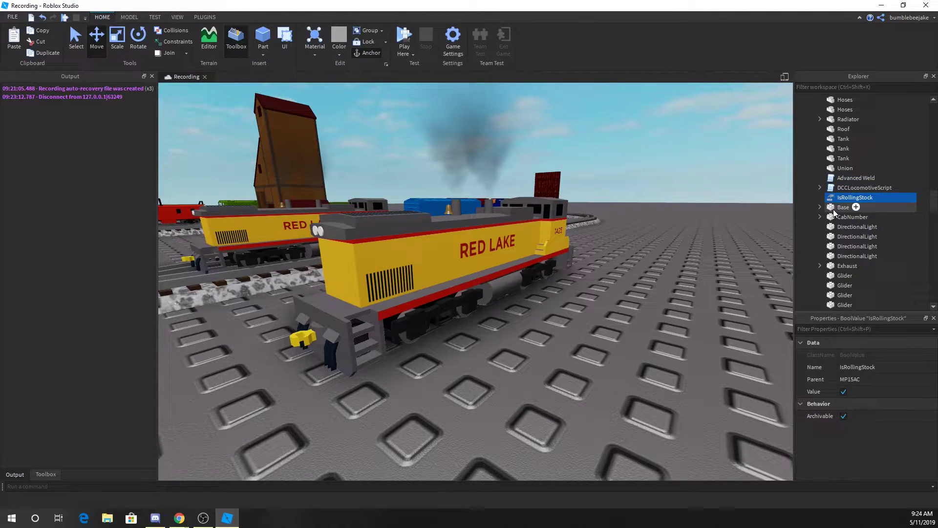
left_click(834, 212)
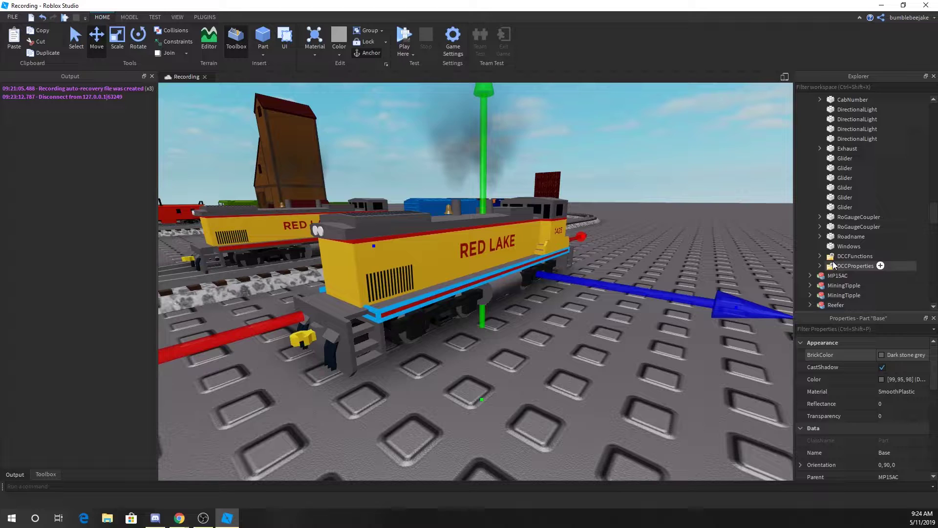
left_click(855, 256)
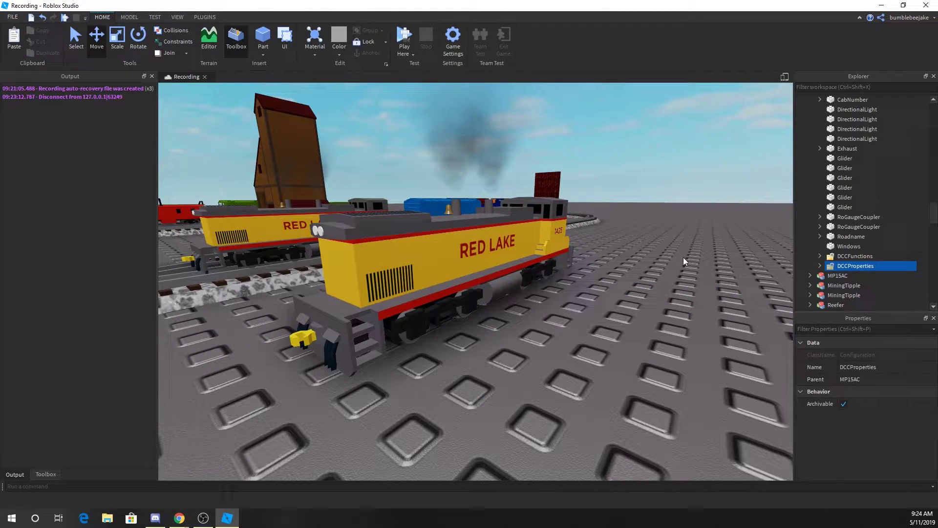
scroll(838, 145, "up", 3)
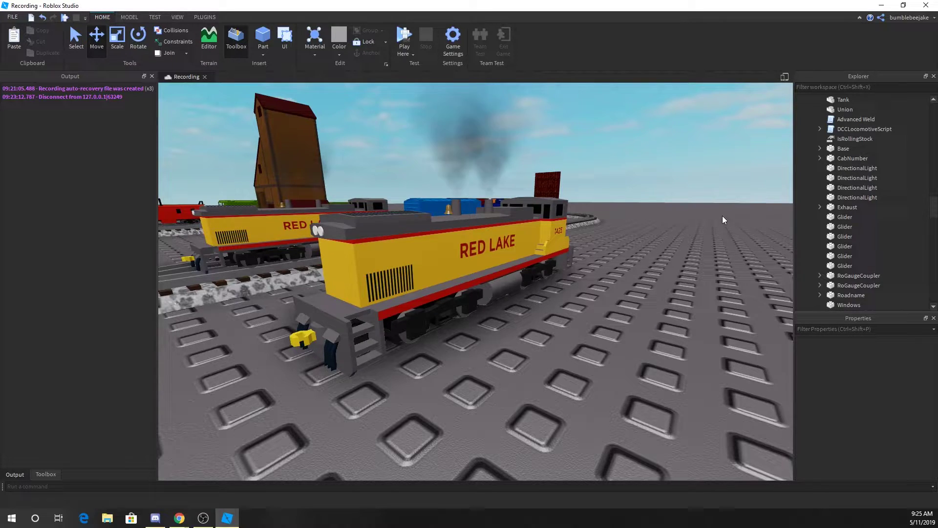
scroll(722, 215, "up", 3)
scroll(722, 215, "down", 2)
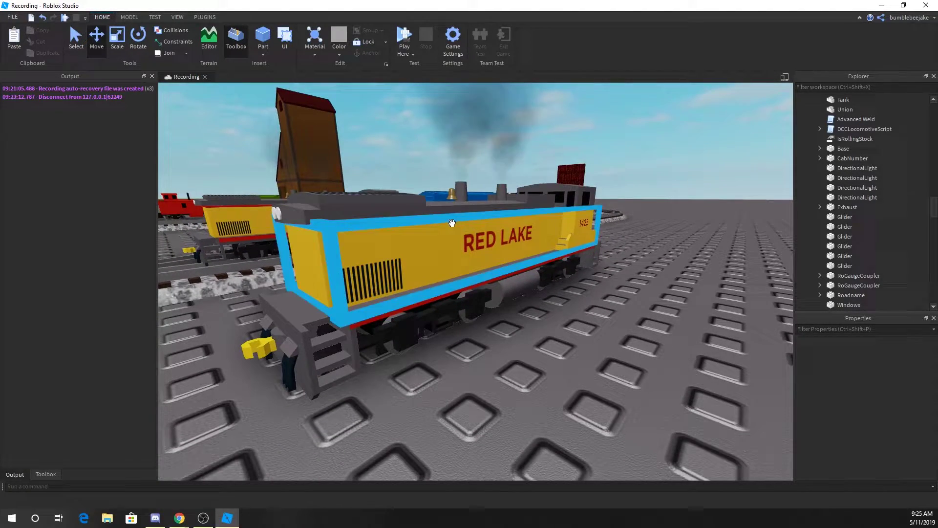
Delete the Roof and Radiator parts from the copied locomotive
left_click(449, 206)
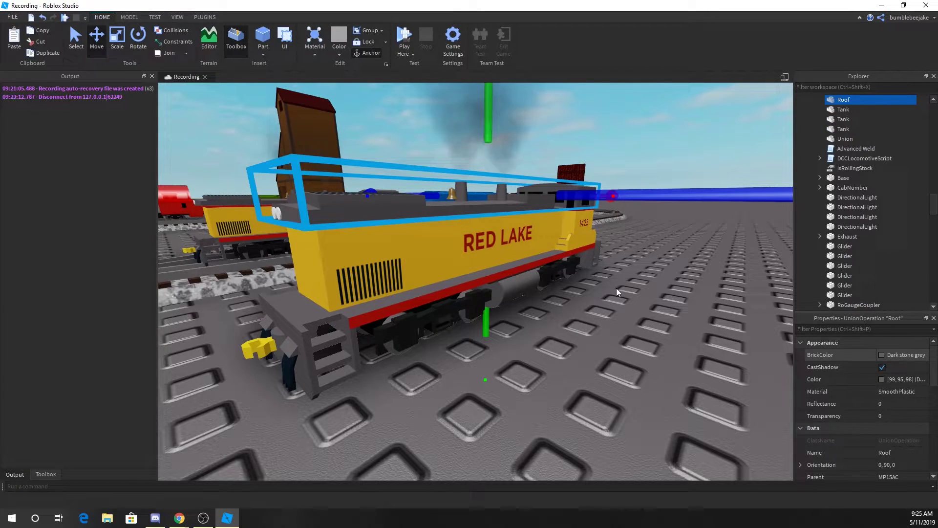
right_click_drag(617, 288, 616, 288)
left_click(415, 297)
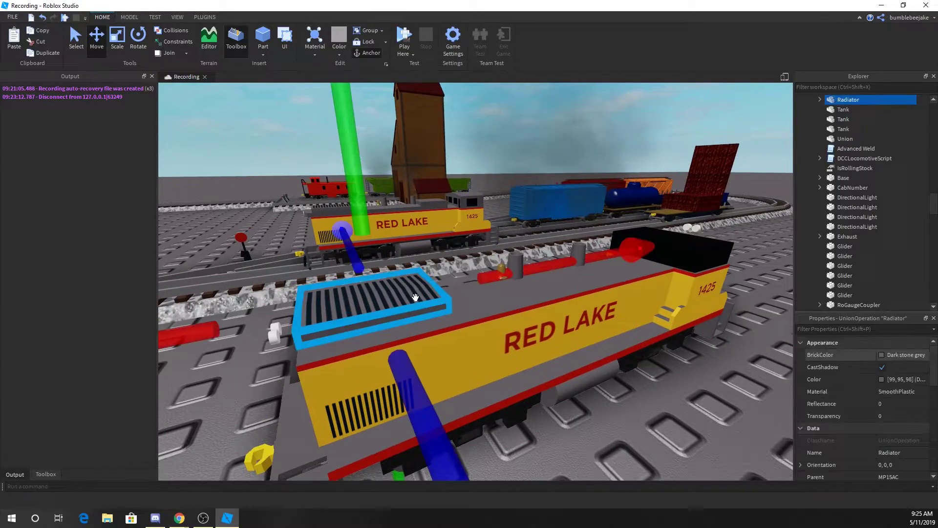
key("Delete")
Move the bell lengthwise off the copied locomotive, past the hood end
left_click(500, 274)
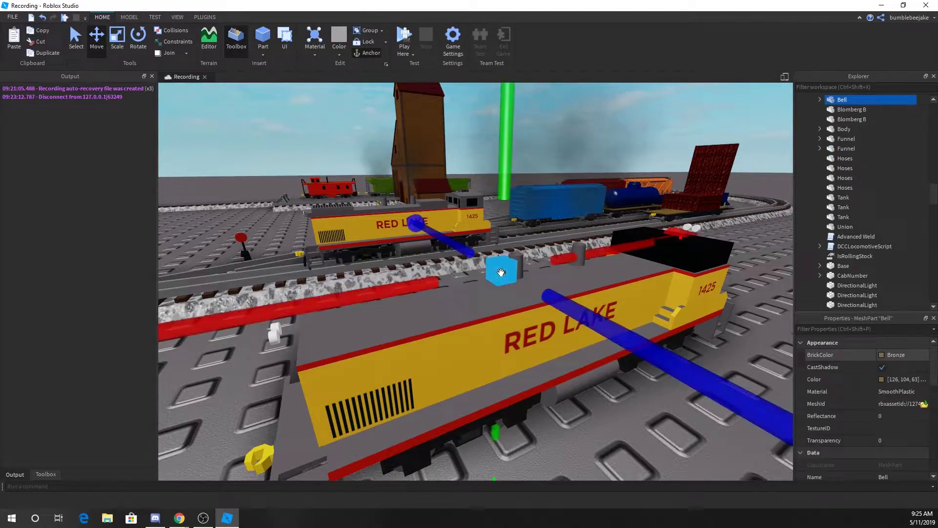
right_click_drag(500, 274, 500, 274)
key("a")
left_click_drag(465, 259, 317, 253)
left_click(287, 251)
Delete the two DirectionalLight parts floating at the cab end of the copied locomotive
right_click_drag(359, 252, 358, 252)
key("w")
key("d")
left_click(500, 252)
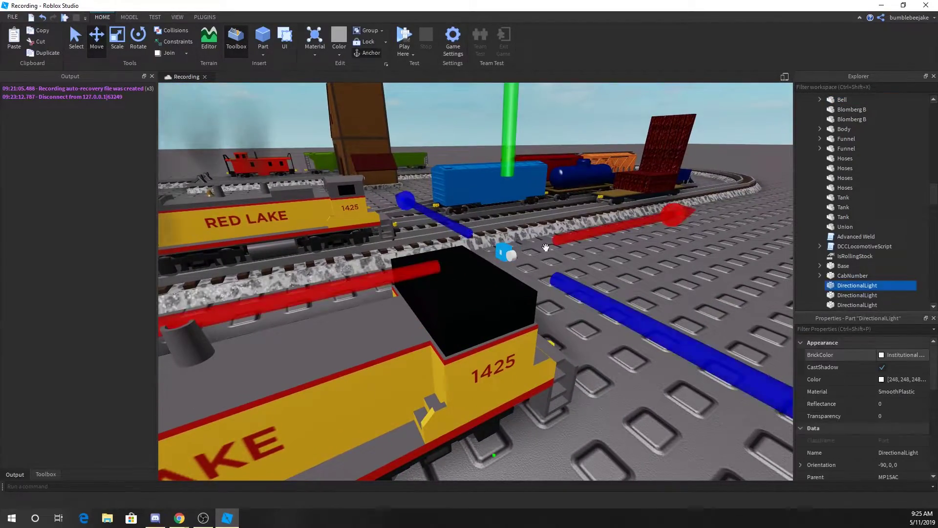
left_click(850, 267, "ctrl")
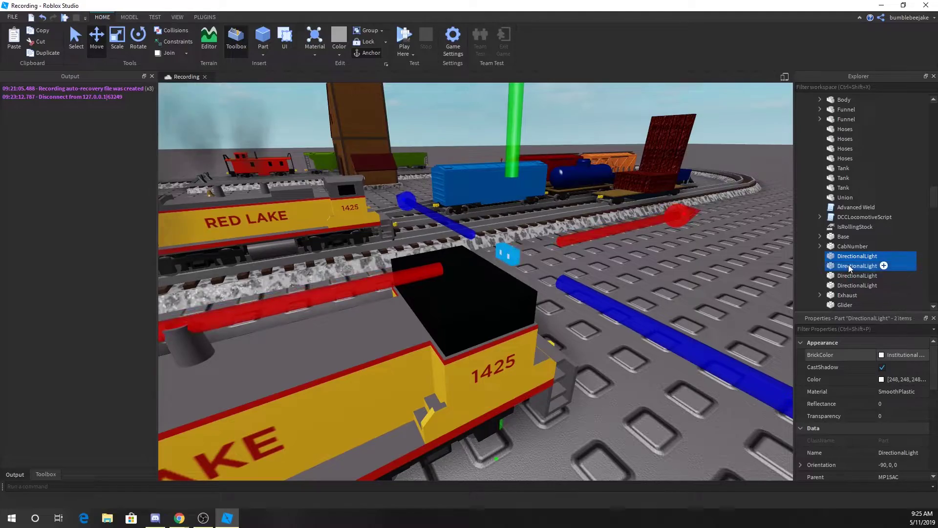
key("Delete")
Move the two remaining DirectionalLight parts off the hood end, out near the detached bell
right_click_drag(795, 278, 556, 327)
key("w")
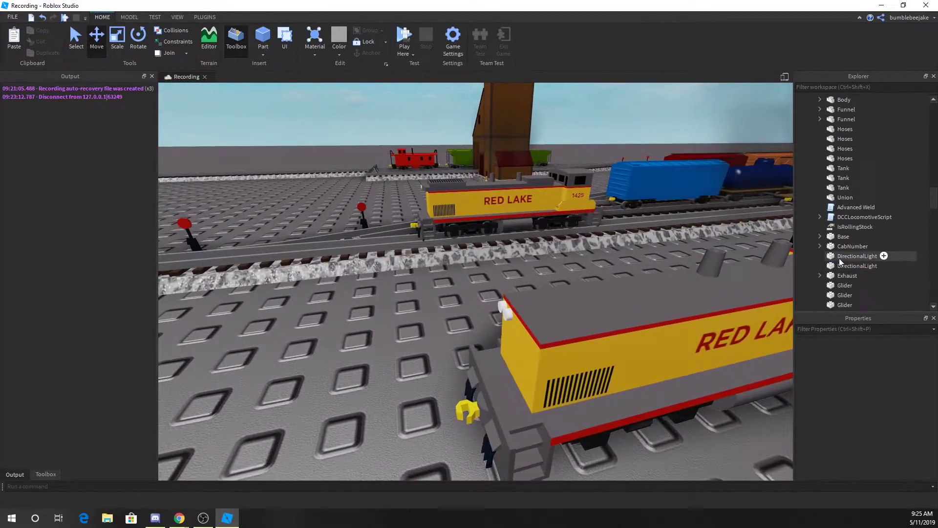
left_click(850, 256)
left_click(850, 266, "ctrl")
scroll(681, 286, "down", 4)
left_click_drag(681, 286, 607, 337)
left_click(678, 380)
Select both Funnel parts together and move them off the hood, beyond the detached bell and lights
right_click_drag(679, 380, 679, 380)
key("d")
scroll(647, 300, "up", 6)
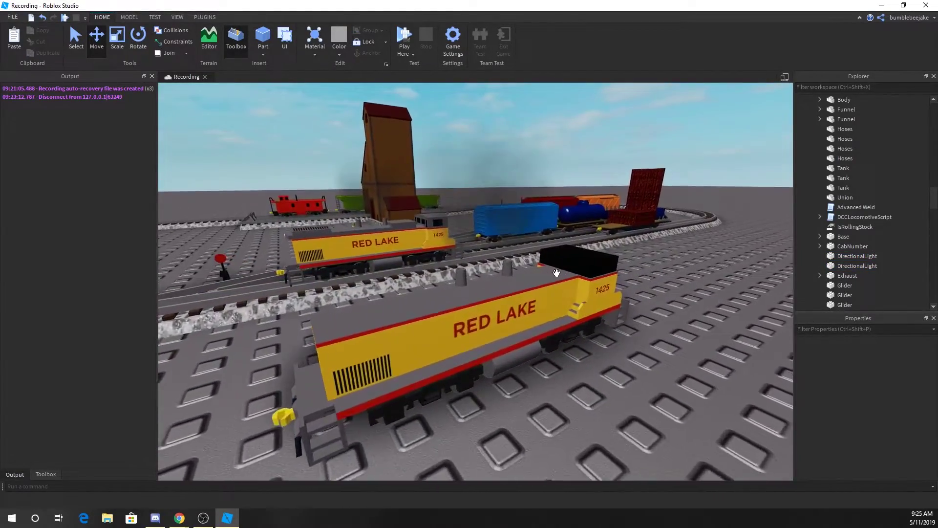
left_click(521, 257)
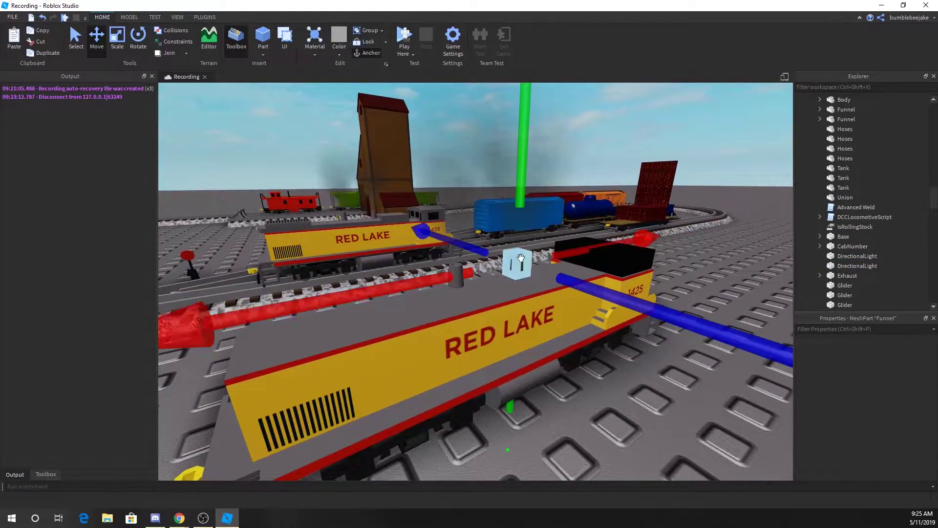
left_click(80, 45)
left_click(664, 364)
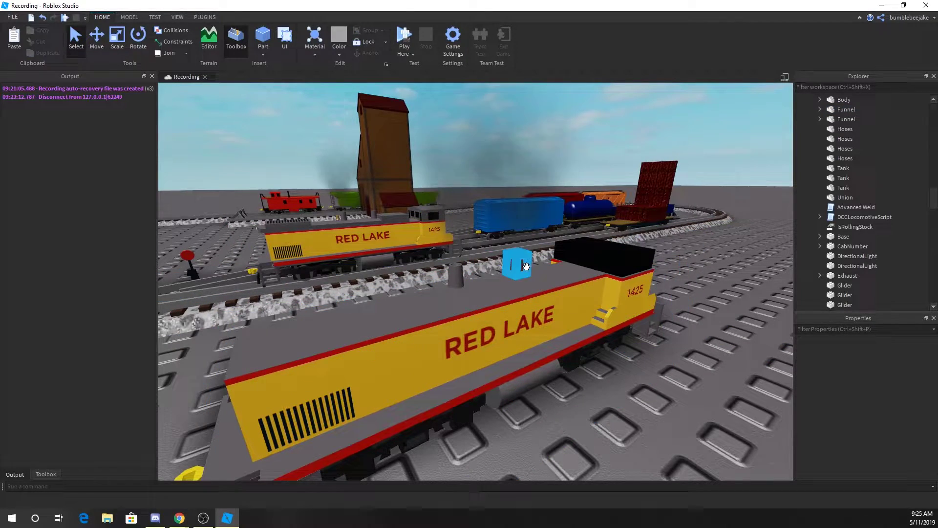
left_click_drag(525, 266, 461, 271)
left_click(96, 49)
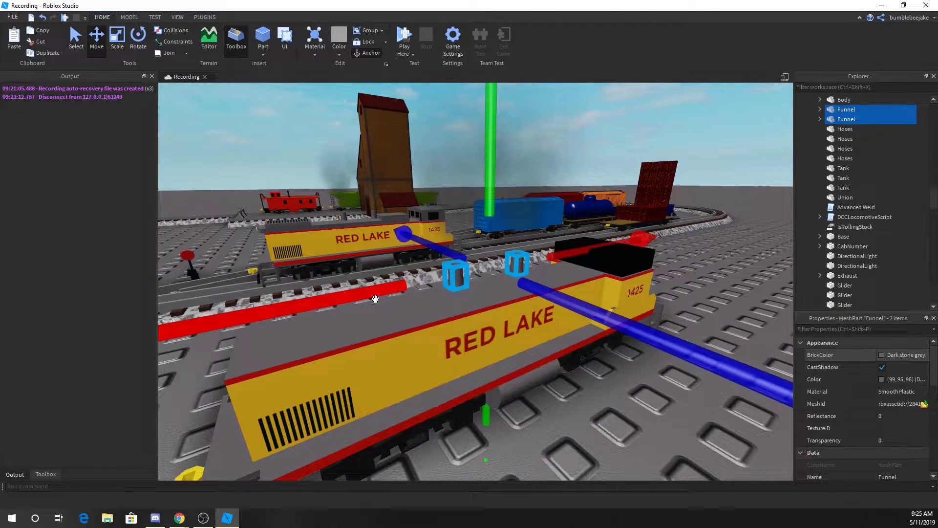
key("f")
left_click(474, 310)
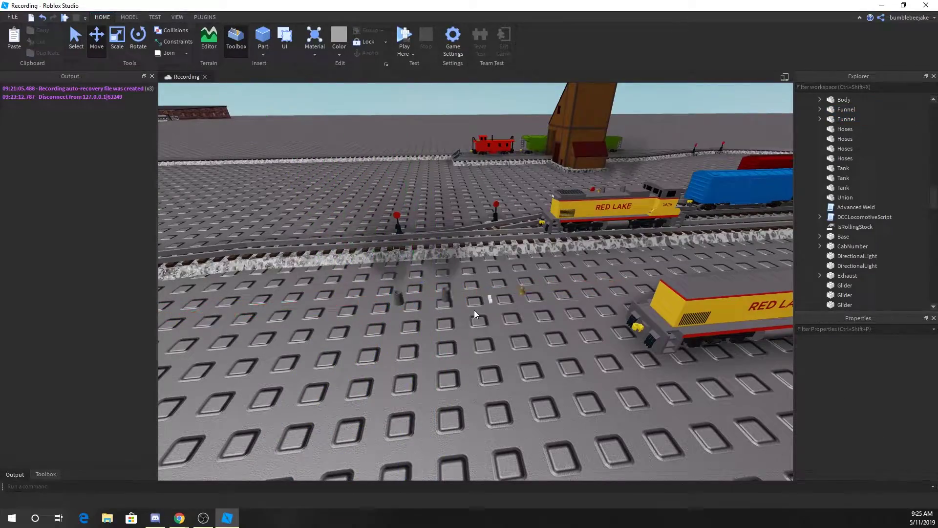
Move the black Windows block off the cab, out past the cab end of the copied locomotive
right_click_drag(473, 309, 472, 310)
key("w")
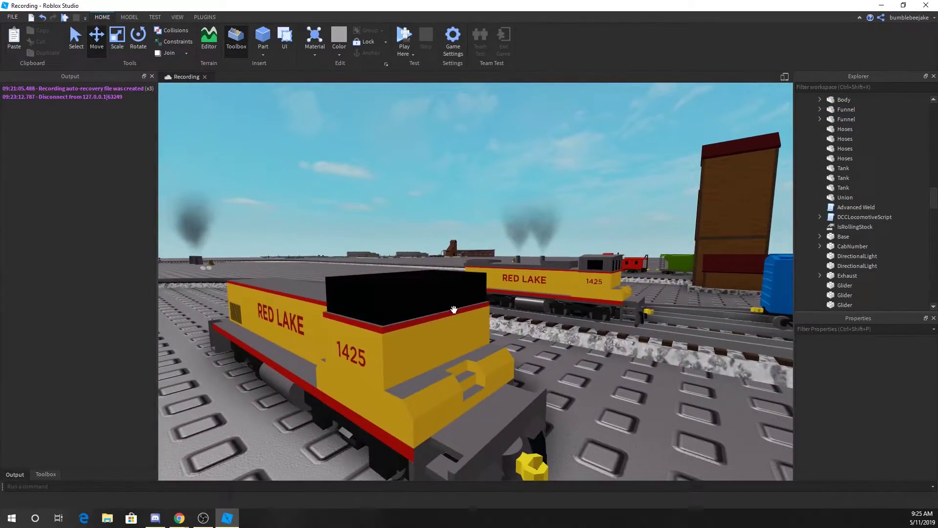
left_click(419, 300)
right_click_drag(418, 299, 418, 299)
left_click_drag(361, 271, 549, 297)
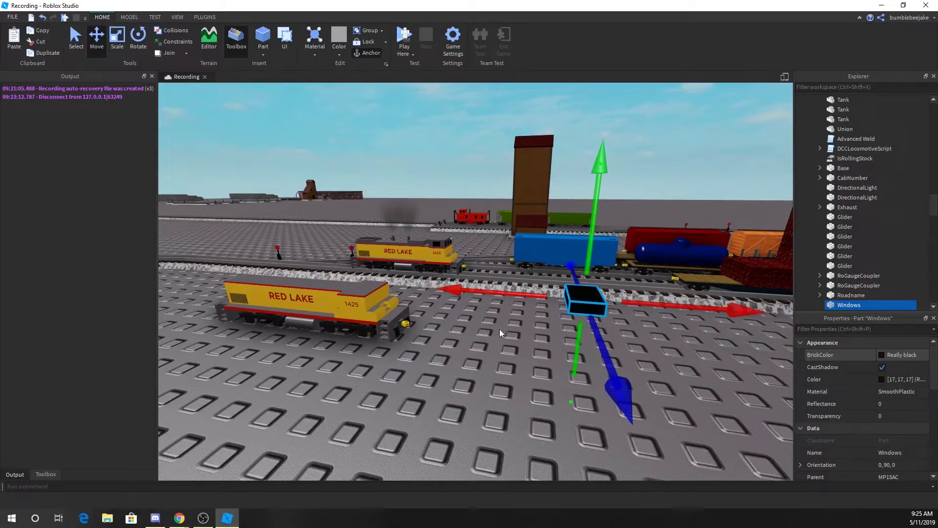
left_click(484, 343)
Delete the black Windows block
right_click_drag(484, 343, 484, 342)
key("w")
key("w")
key("s")
right_click_drag(565, 277, 565, 277)
key("w")
scroll(565, 280, "down", 2)
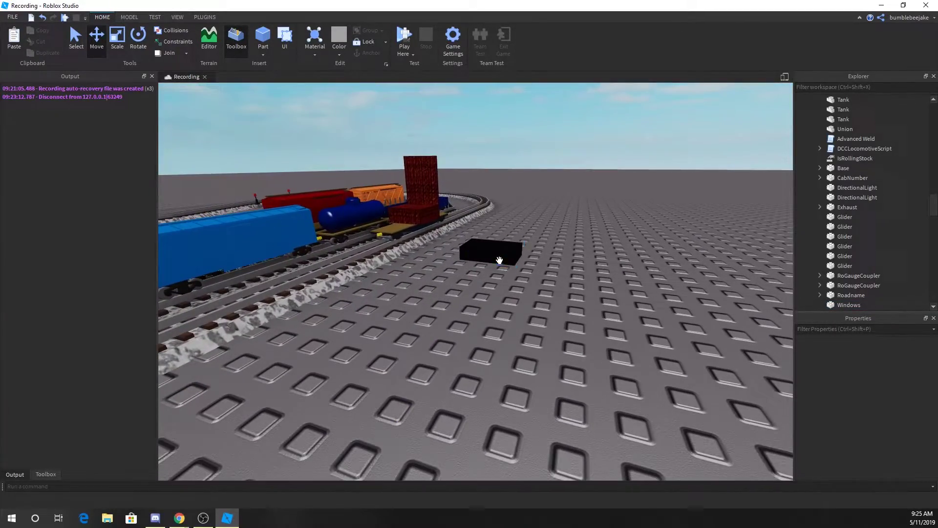
left_click(498, 256)
key("Delete")
Delete the four RedStripe decals from the Body of the copied locomotive, keeping the white decal
right_click_drag(498, 259, 513, 268)
key("w")
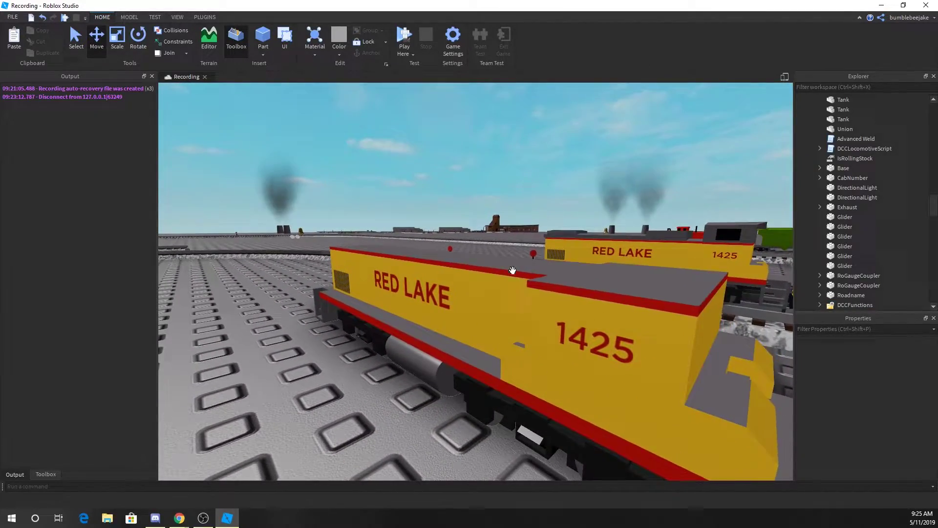
left_click(556, 278)
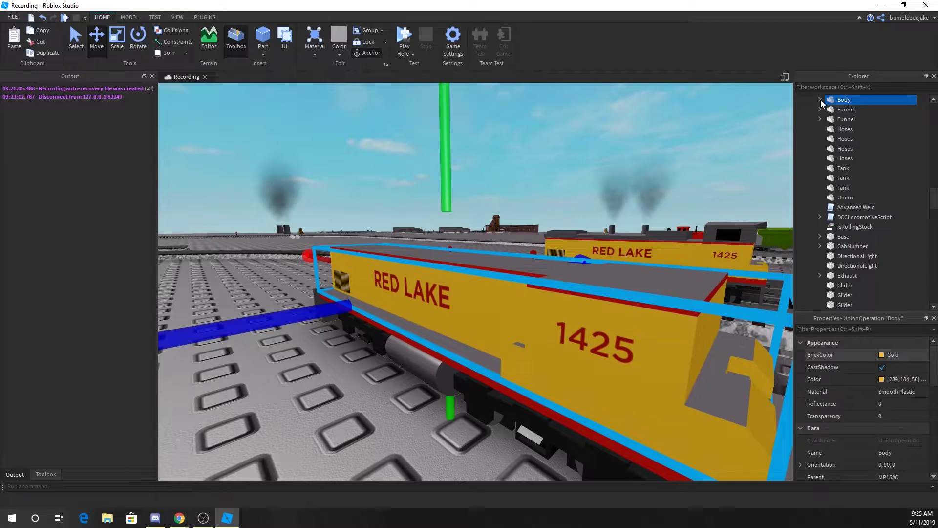
left_click(850, 110)
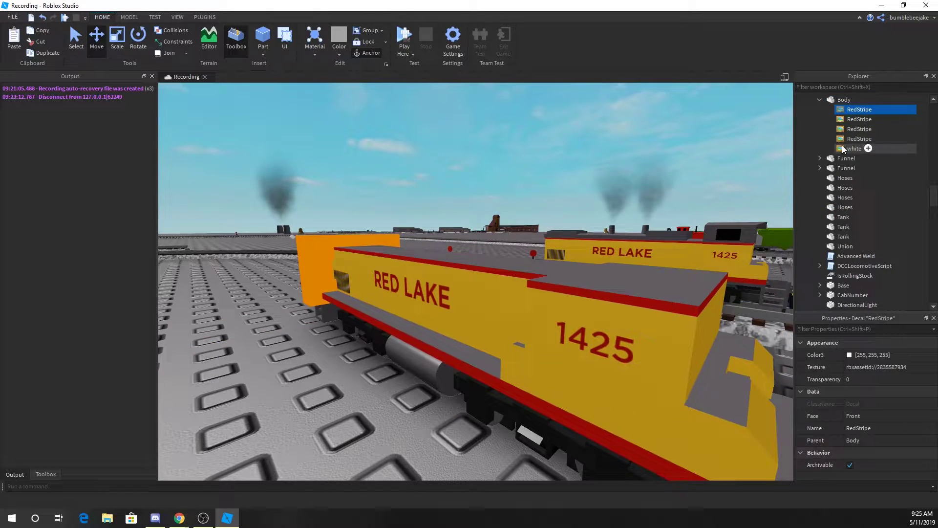
left_click(843, 148, "shift")
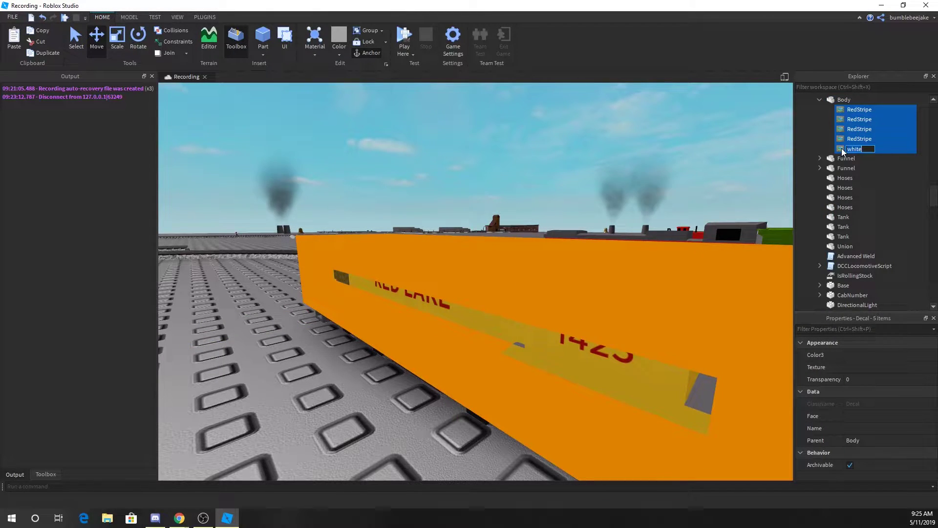
left_click(842, 148, "ctrl")
key("Delete")
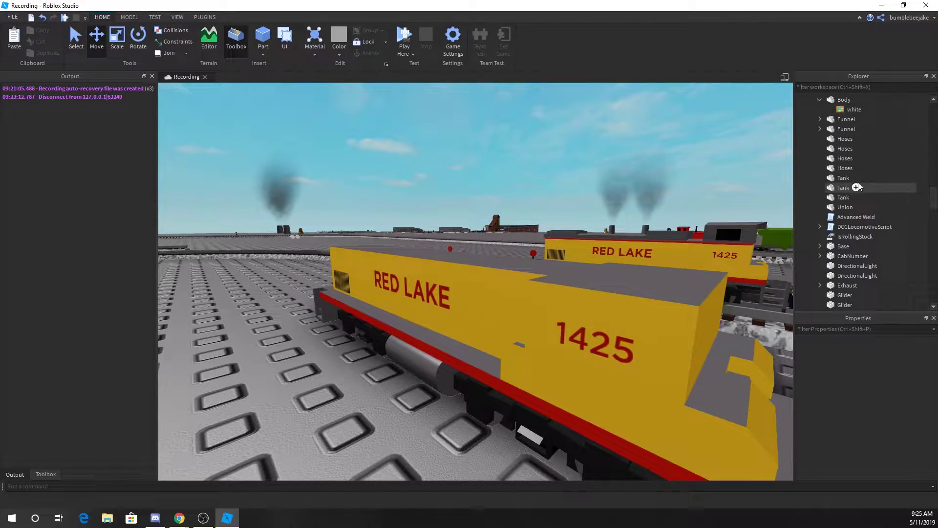
Try deleting the white decal from the Body of the copied locomotive, and undo the deletion
key("d")
right_click_drag(610, 206, 611, 206)
key("a")
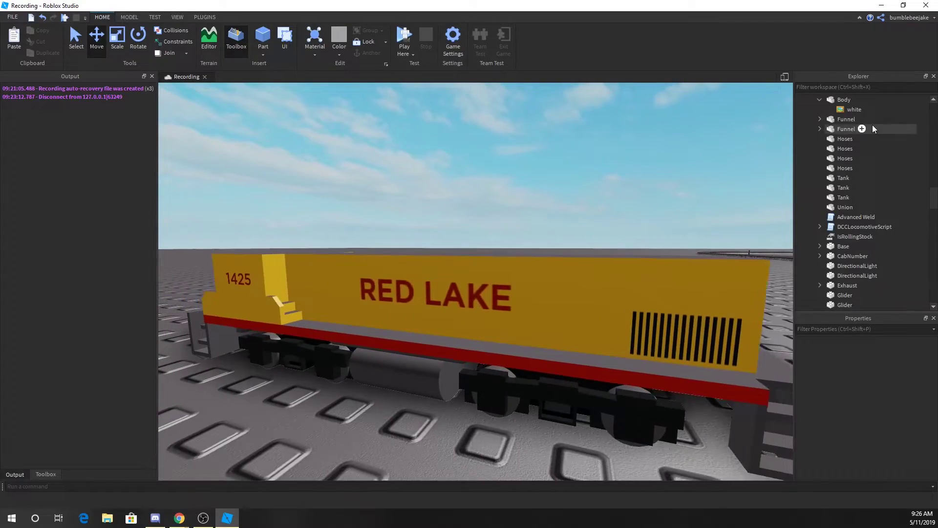
left_click(842, 110)
right_click_drag(504, 180, 508, 180)
left_click(507, 181)
scroll(507, 180, "up", 3)
left_click(844, 100)
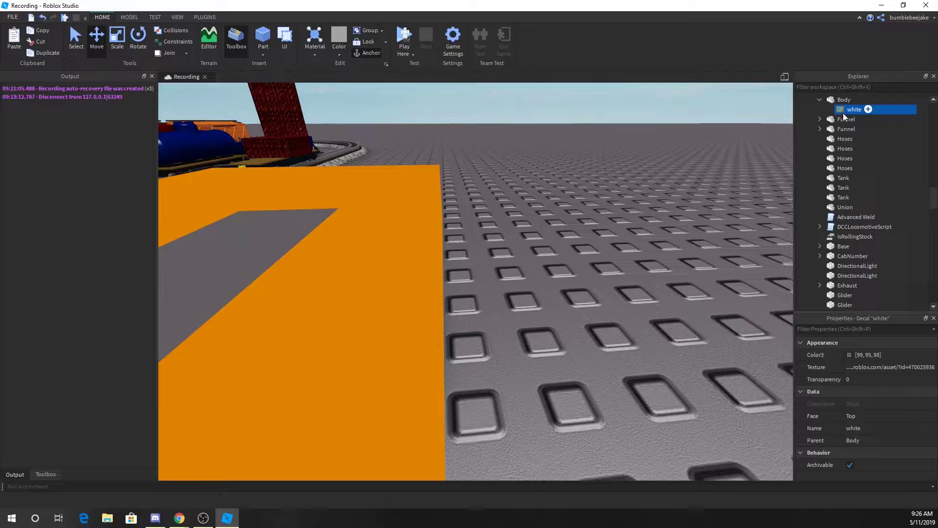
key("Delete")
scroll(580, 206, "down", 3)
right_click_drag(579, 206, 573, 179)
key("ctrl+z")
Delete the white decal from the Body of the copied locomotive
scroll(573, 179, "up", 4)
scroll(635, 162, "down", 2)
scroll(635, 161, "down", 2)
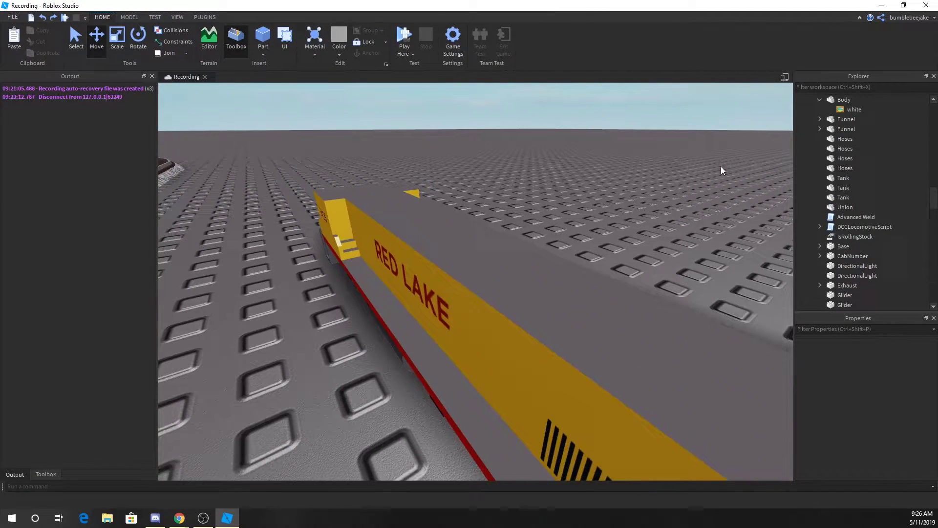
left_click(834, 110)
key("Delete")
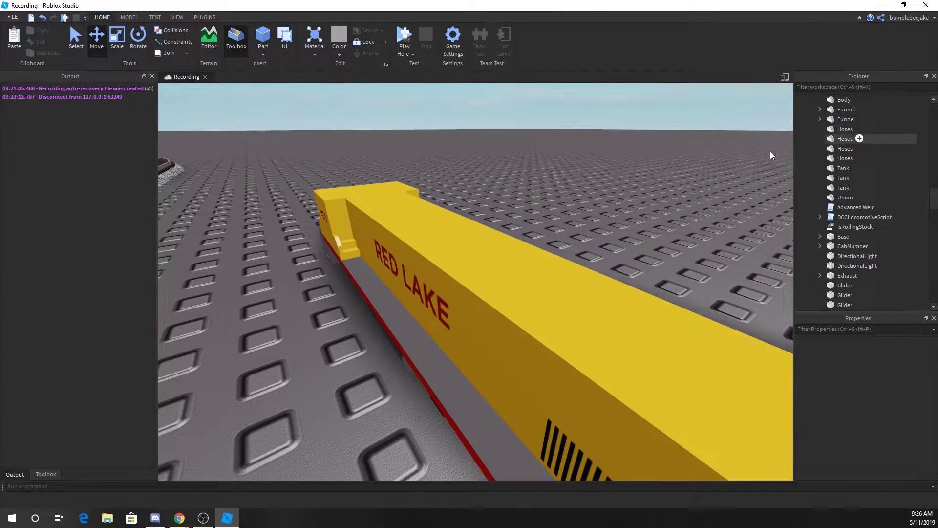
Separate the copied locomotive's Body union back into its component parts
scroll(612, 151, "up", 1)
key("w")
right_click_drag(611, 151, 612, 152)
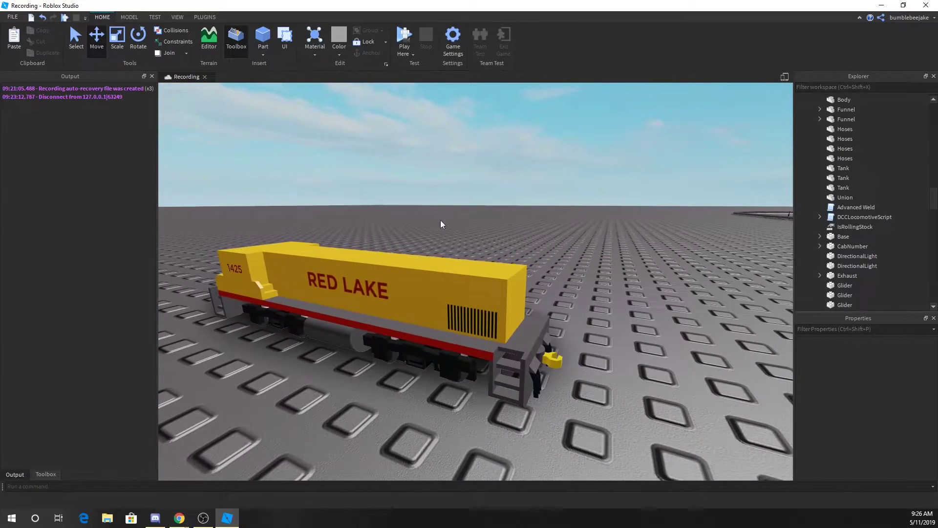
scroll(435, 225, "up", 2)
scroll(429, 225, "up", 5)
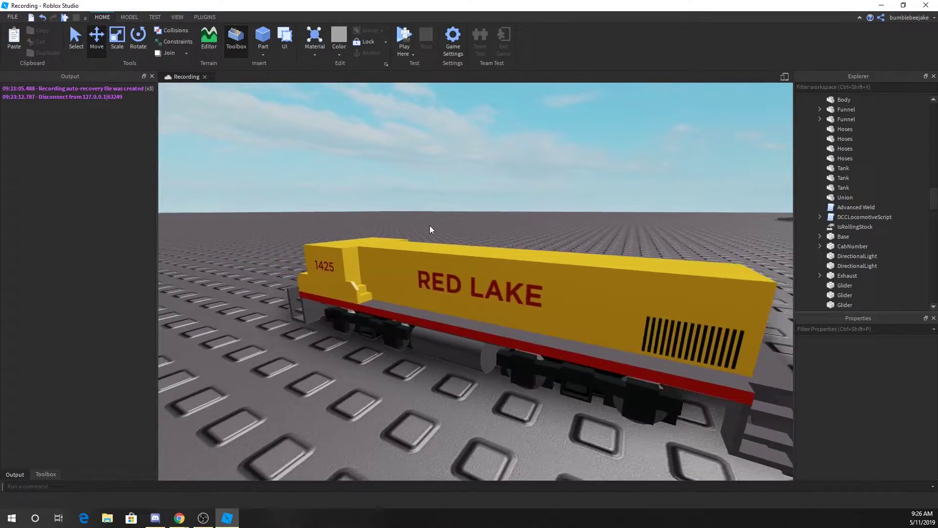
right_click_drag(430, 224, 430, 225)
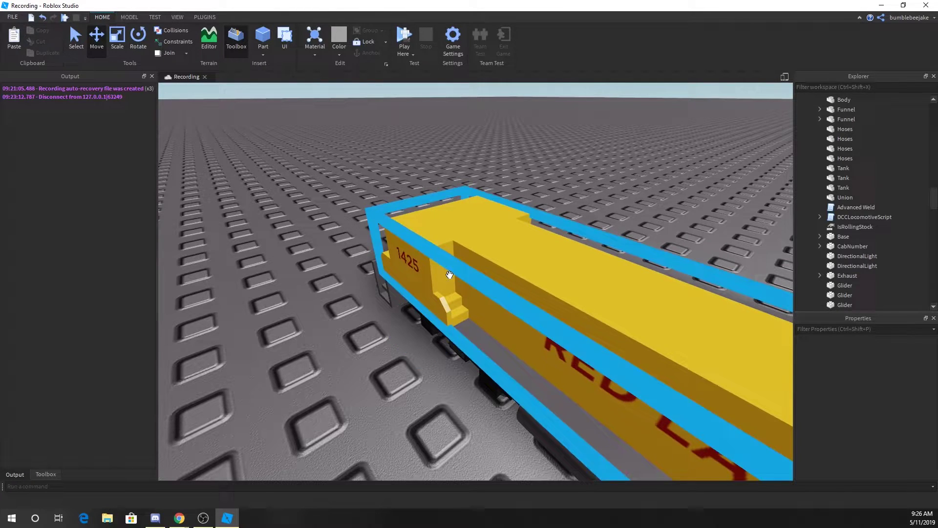
left_click(446, 297)
left_click(130, 17)
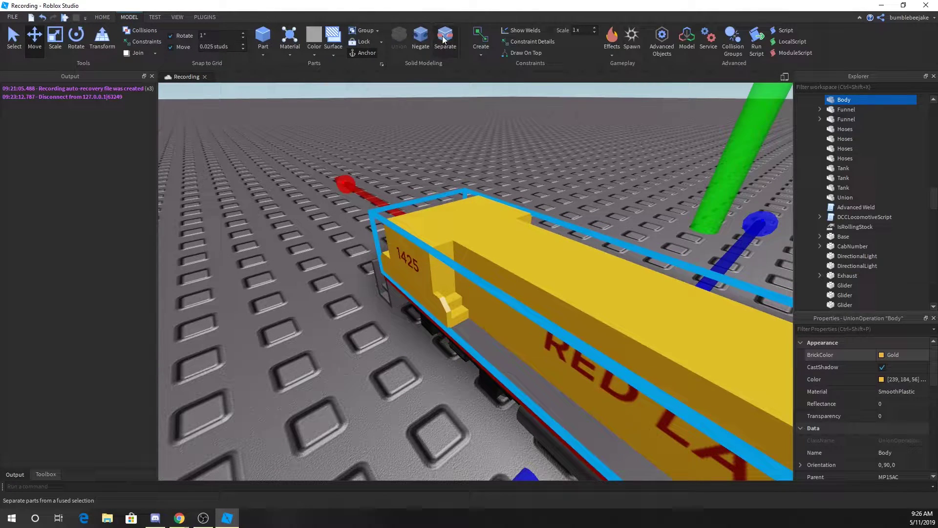
left_click(454, 44)
Delete the small side union beside the cab, the nose pieces and the cab block, keeping the long hood
left_click(454, 307)
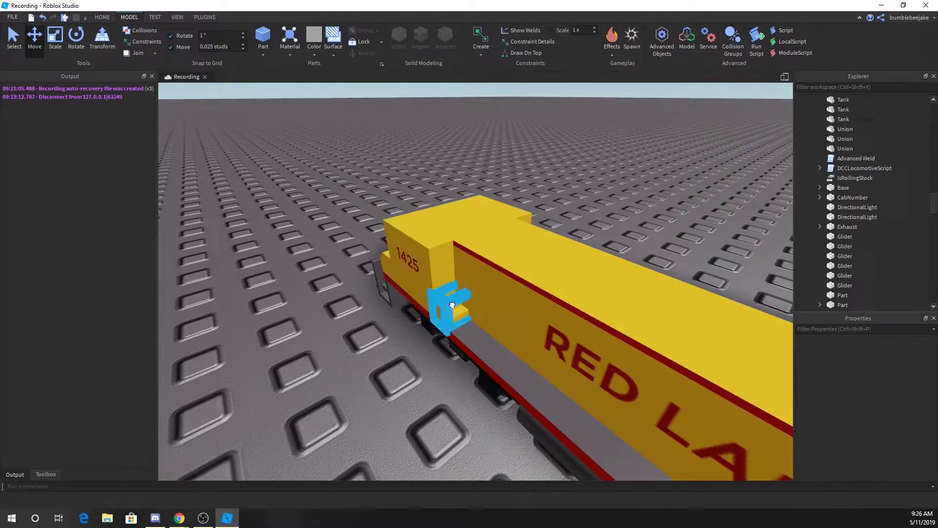
right_click_drag(454, 307, 511, 336)
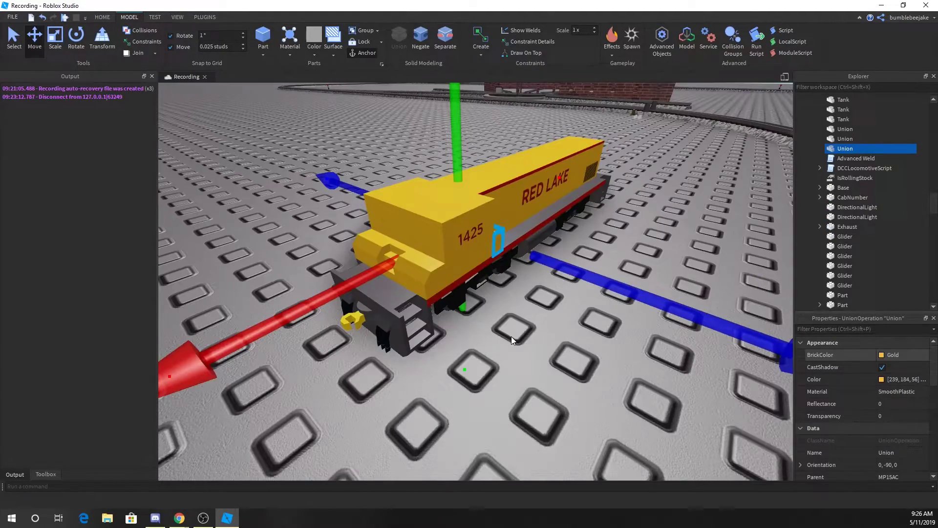
key("Delete")
left_click(435, 270)
key("Delete")
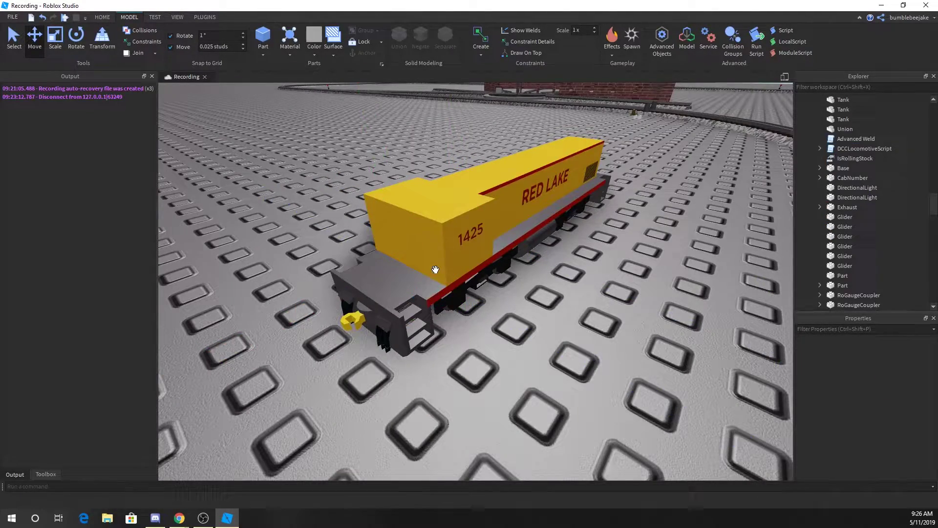
left_click(435, 261)
key("Delete")
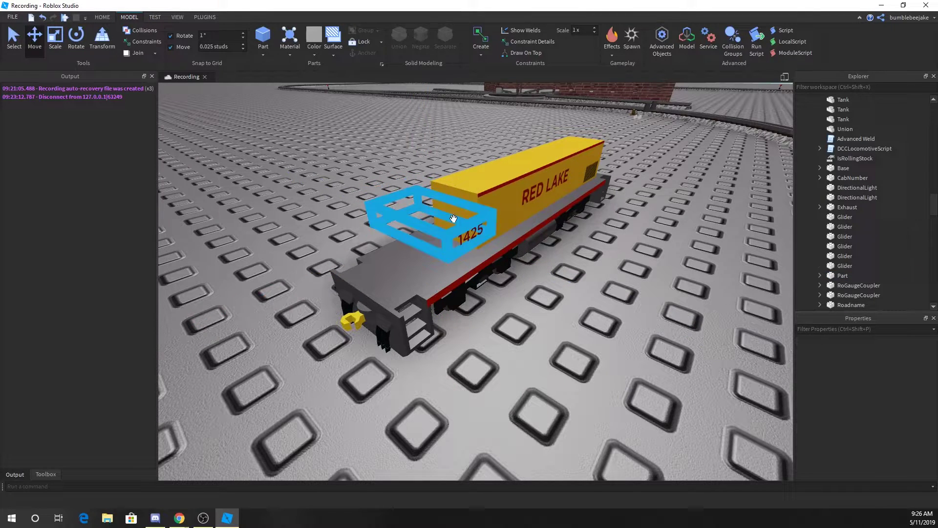
Delete the three decals from the long gold hood Part
left_click(467, 195)
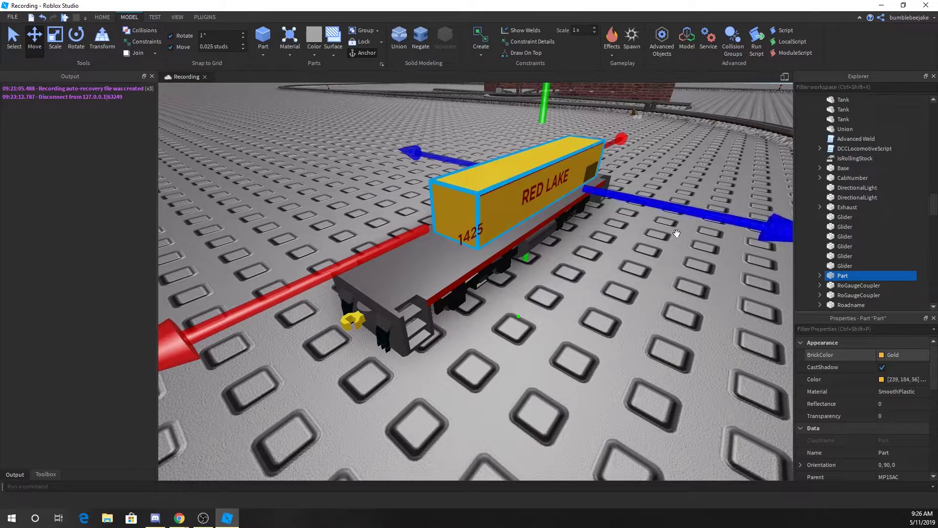
left_click(820, 275)
scroll(823, 274, "down", 2)
left_click(853, 226)
left_click(843, 246, "shift")
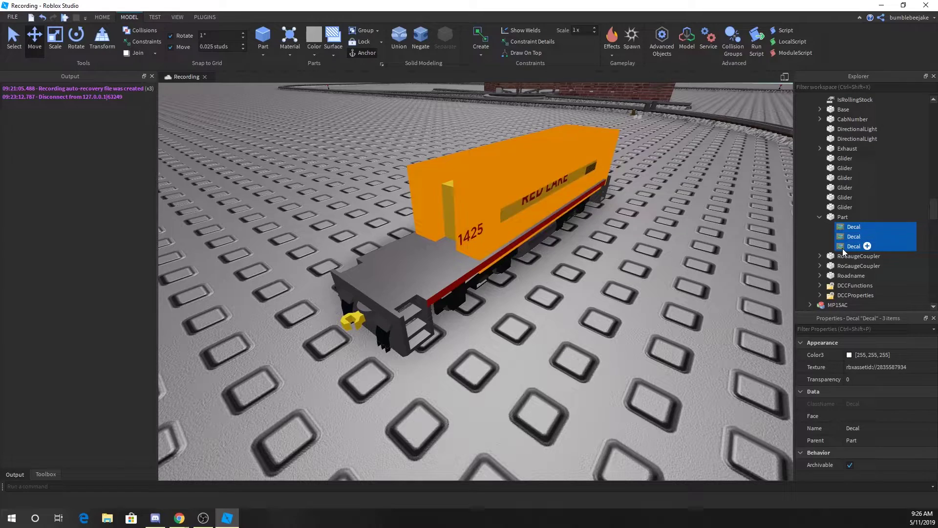
key("Delete")
Scale the gold hood Part longer towards the cab end so it covers the area of the removed cab
left_click(477, 179)
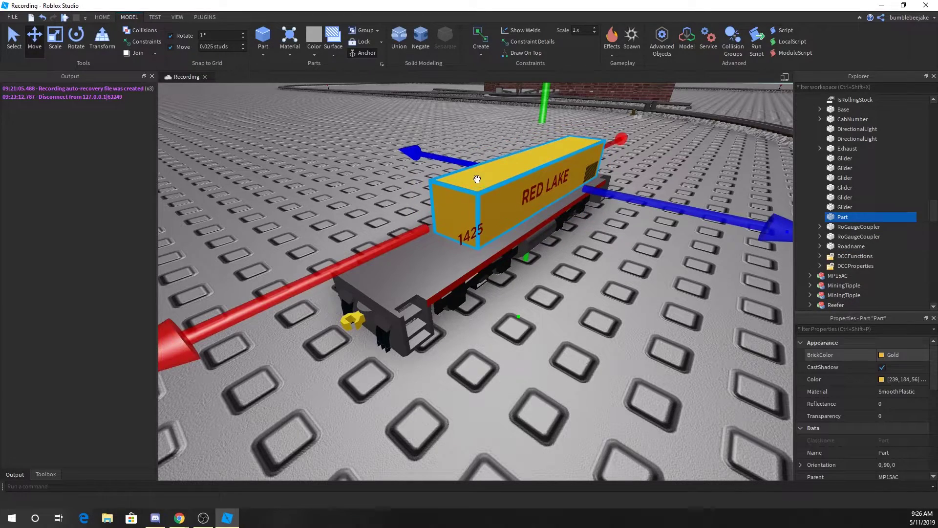
left_click(68, 39)
left_click(59, 40)
key("d")
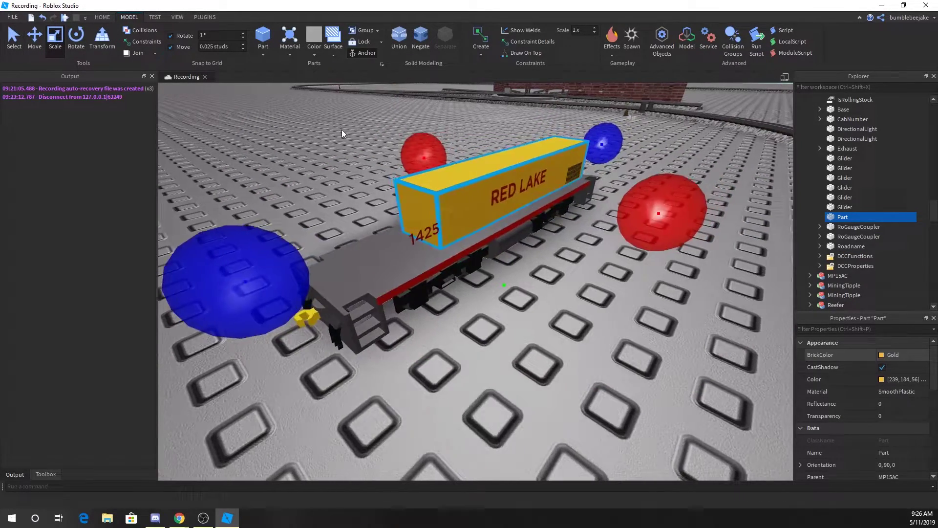
right_click_drag(341, 129, 341, 129)
key("w")
left_click_drag(353, 208, 225, 221)
left_click(301, 315)
Scale the gold hood Part slightly taller
key("a")
right_click_drag(301, 315, 445, 283)
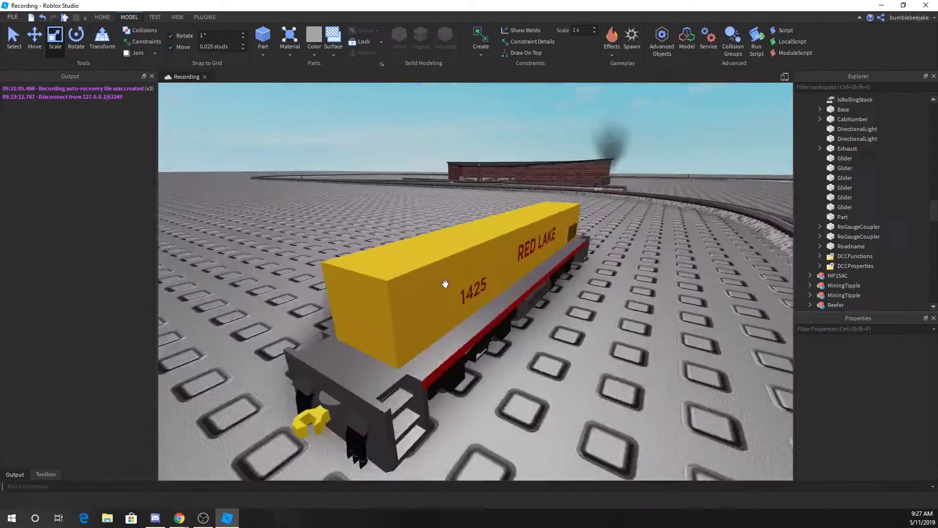
key("a")
right_click_drag(445, 283, 445, 283)
left_click(525, 243)
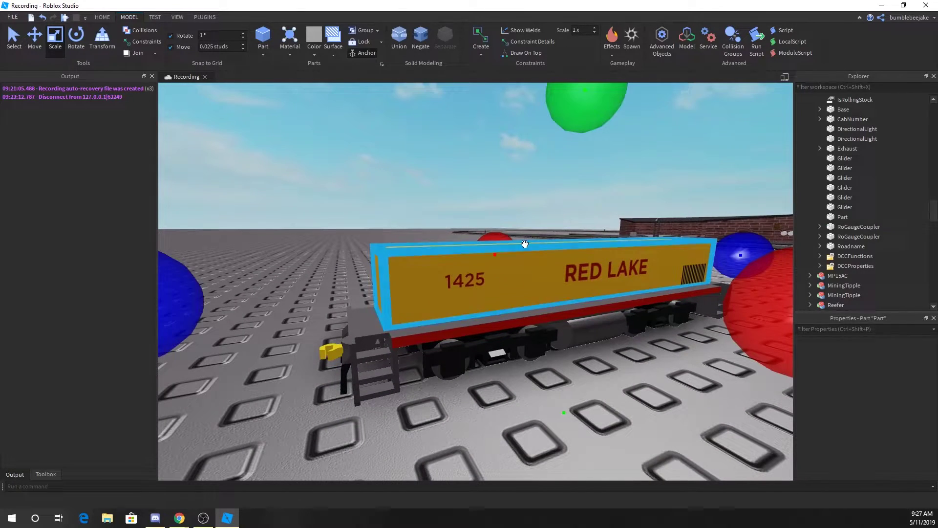
left_click_drag(588, 101, 589, 92)
left_click(462, 136)
Scale the CabNumber part narrower on one side until its number sits flush with the hood's side face
key("a")
right_click_drag(463, 145, 462, 145)
left_click(502, 316)
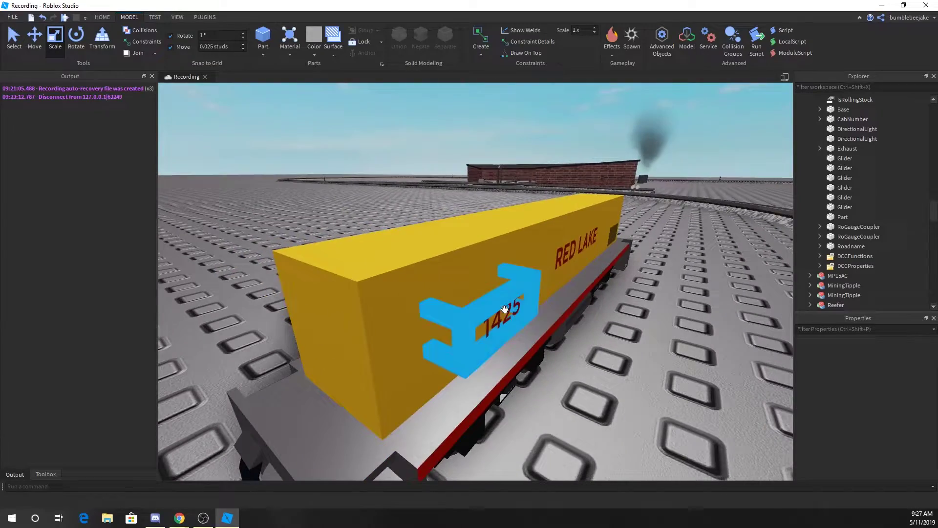
key("a")
right_click_drag(502, 316, 501, 316)
right_click_drag(640, 310, 640, 310)
key("d")
left_click_drag(713, 300, 664, 293)
left_click(521, 319)
right_click_drag(520, 319, 520, 319)
key("a")
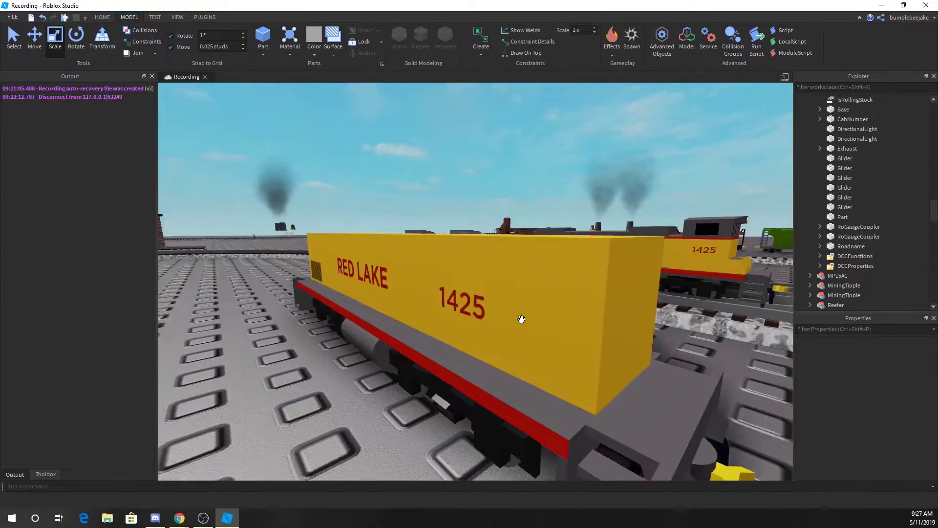
Scale the CabNumber part narrower on the opposite side so that number is also flush with the hood
left_click(475, 304)
key("d")
right_click_drag(367, 317, 368, 315)
key("s")
key("a")
left_click_drag(258, 352, 300, 335)
left_click(341, 301)
key("a")
right_click_drag(341, 301, 341, 301)
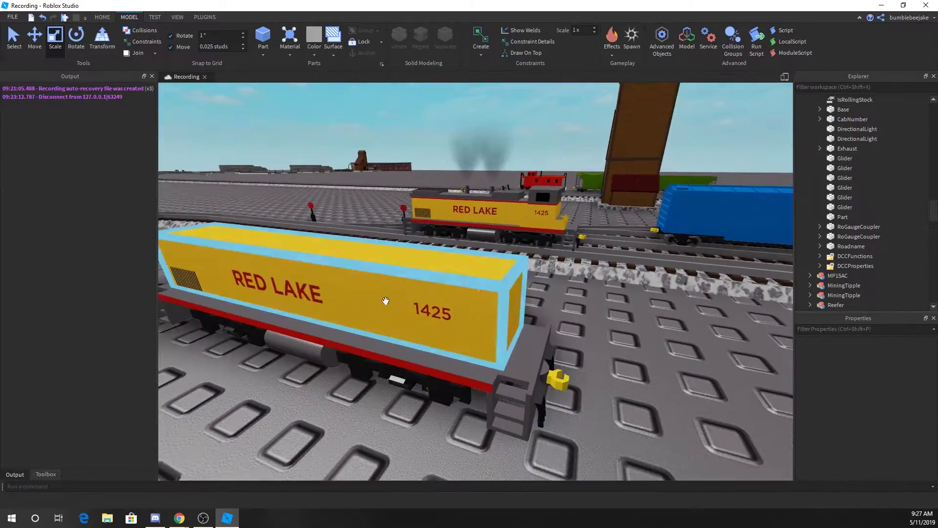
Move the CabNumber part along the hood towards the former cab end
left_click(441, 312)
key("d")
right_click_drag(441, 313, 441, 312)
key("w")
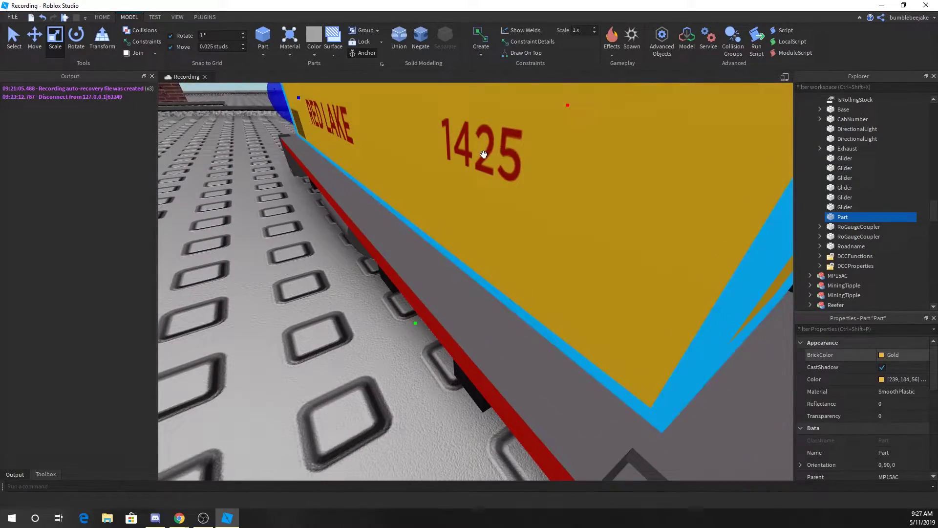
key("d")
right_click_drag(505, 154, 505, 154)
left_click(827, 122)
key("w")
right_click_drag(552, 223, 548, 226)
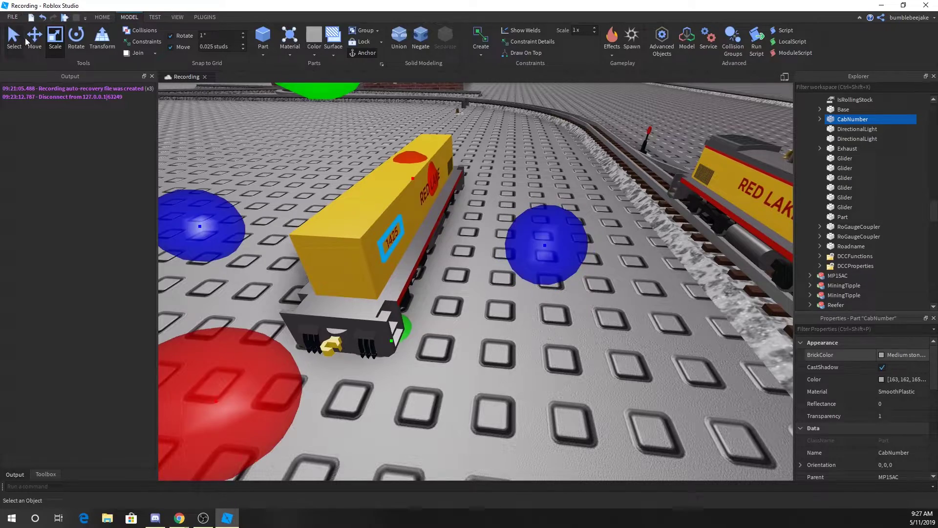
key("ctrl+2")
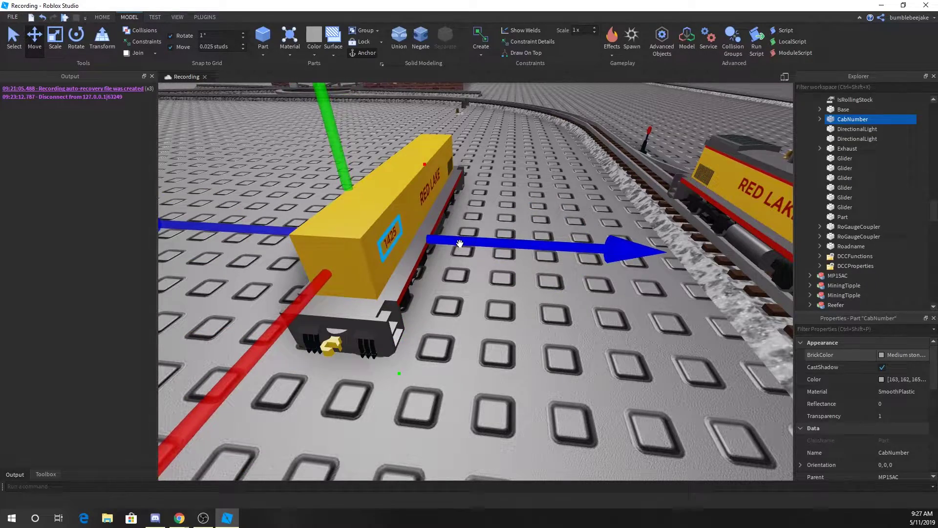
key("a")
right_click_drag(459, 243, 459, 244)
left_click(327, 326)
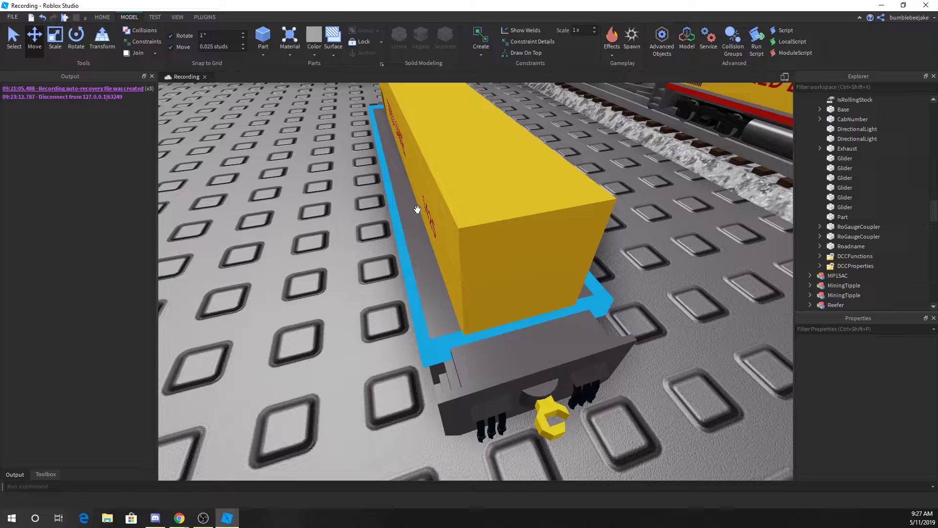
key("ctrl+z")
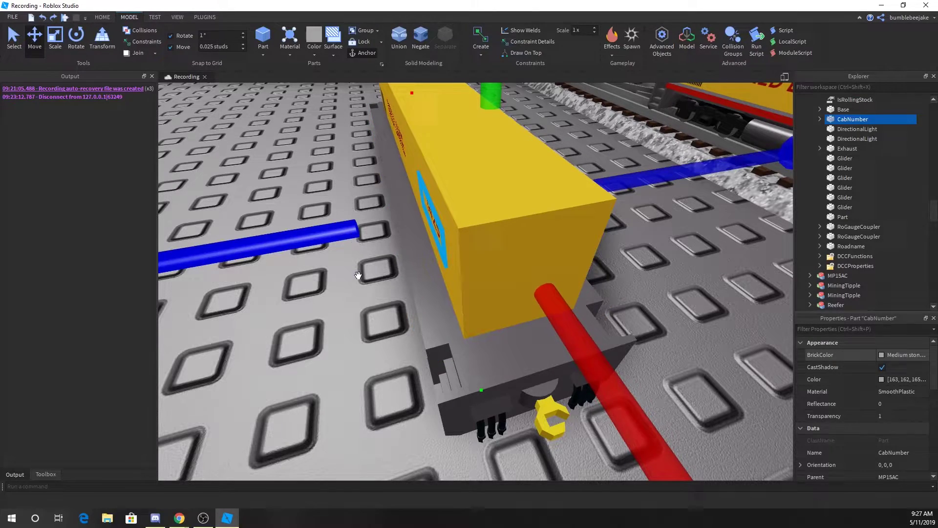
key("a")
right_click_drag(358, 275, 385, 249)
scroll(385, 249, "down", 3)
left_click_drag(561, 245, 585, 236)
Fine-tune the CabNumber part's lengthwise position and height on the hood side
right_click_drag(460, 157, 461, 126)
scroll(461, 156, "down", 2)
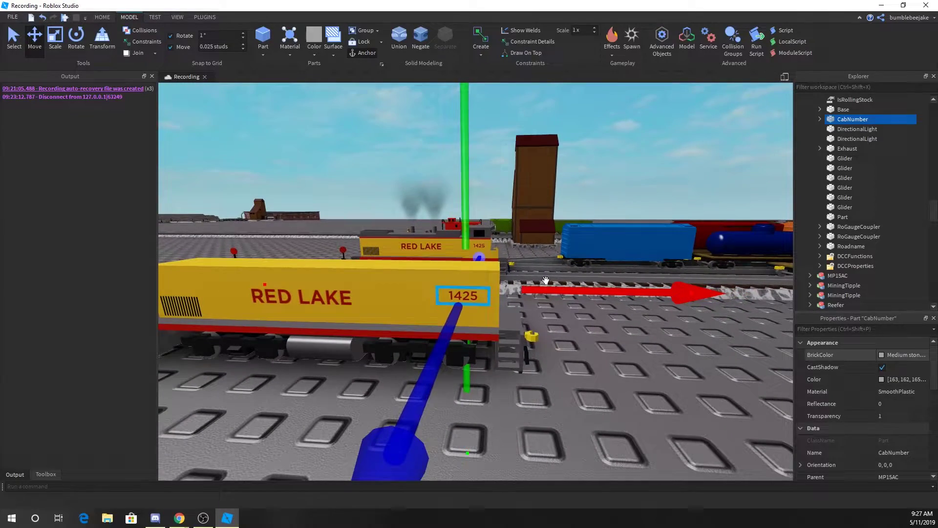
left_click_drag(557, 281, 559, 281)
right_click_drag(558, 280, 547, 270)
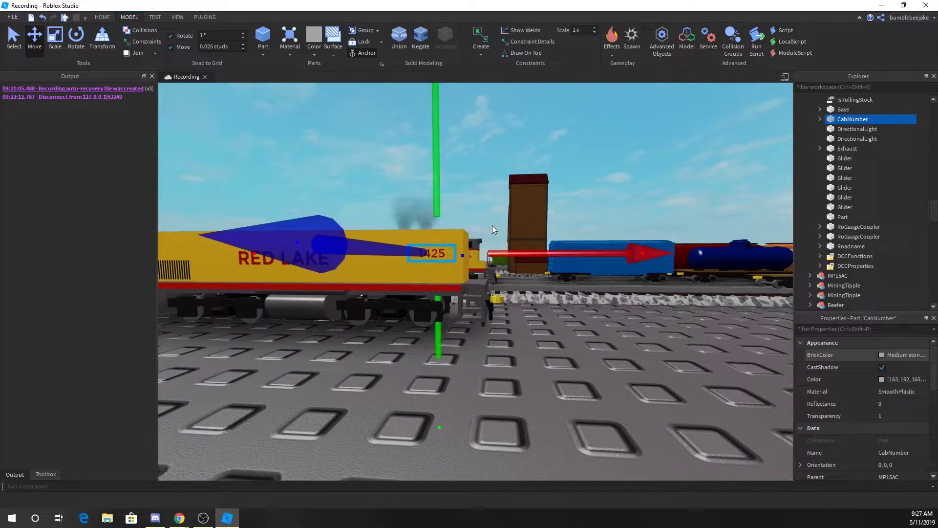
key("a")
left_click_drag(454, 181, 455, 182)
key("a")
right_click_drag(455, 182, 453, 226)
Duplicate the CabNumber part, rotate the copy 90 degrees and centre it on the hood's grille-end face
key("ctrl+d")
left_click_drag(389, 237, 351, 239)
key("a")
key("a")
right_click_drag(352, 239, 341, 240)
key("ctrl+r")
key("a")
left_click_drag(338, 236, 325, 217)
right_click_drag(325, 216, 523, 243)
left_click_drag(564, 243, 570, 241)
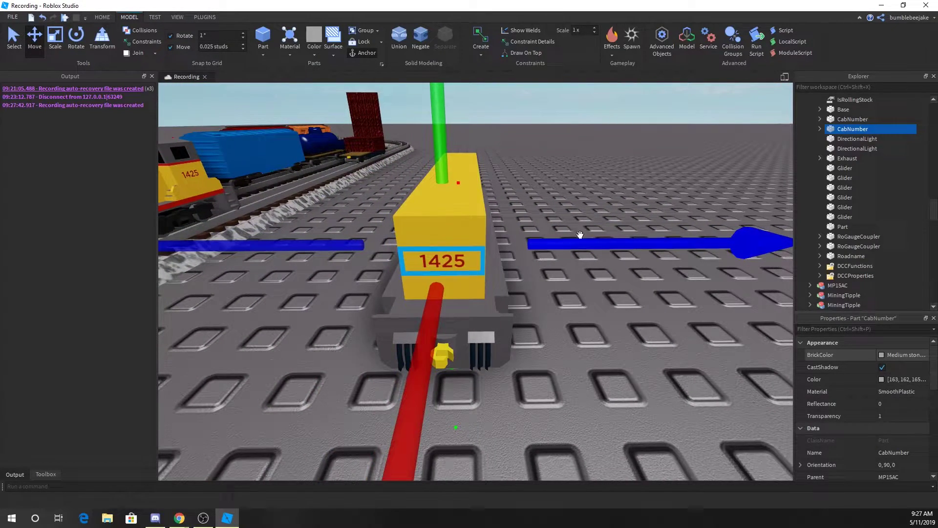
Delete the SurfaceGui with the Front face from the duplicated CabNumber on the hood's grille end
left_click(821, 130)
left_click(839, 149)
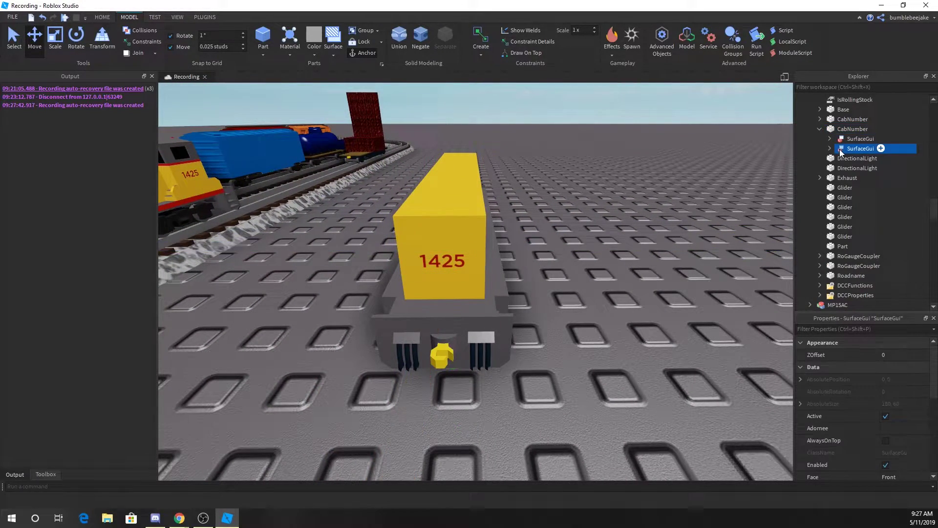
key("Delete")
left_click(841, 129)
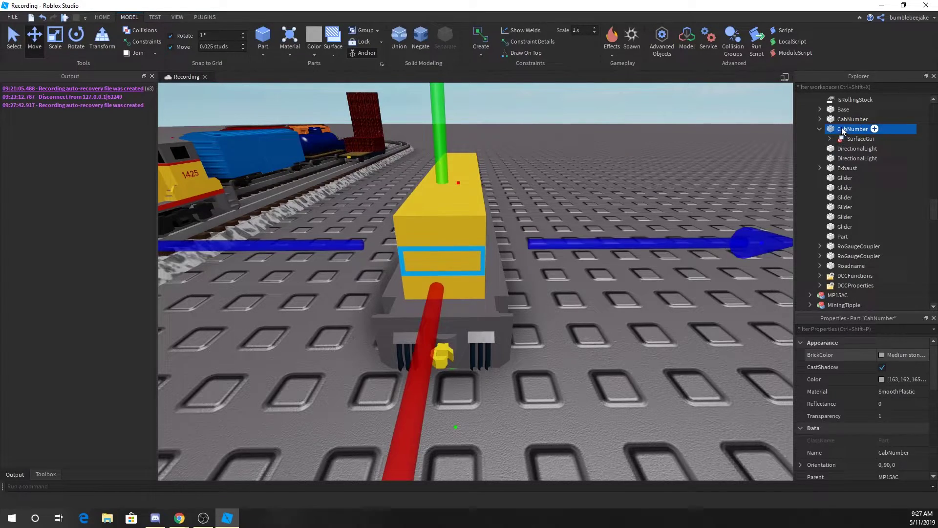
left_click(589, 195)
right_click_drag(588, 195, 547, 210)
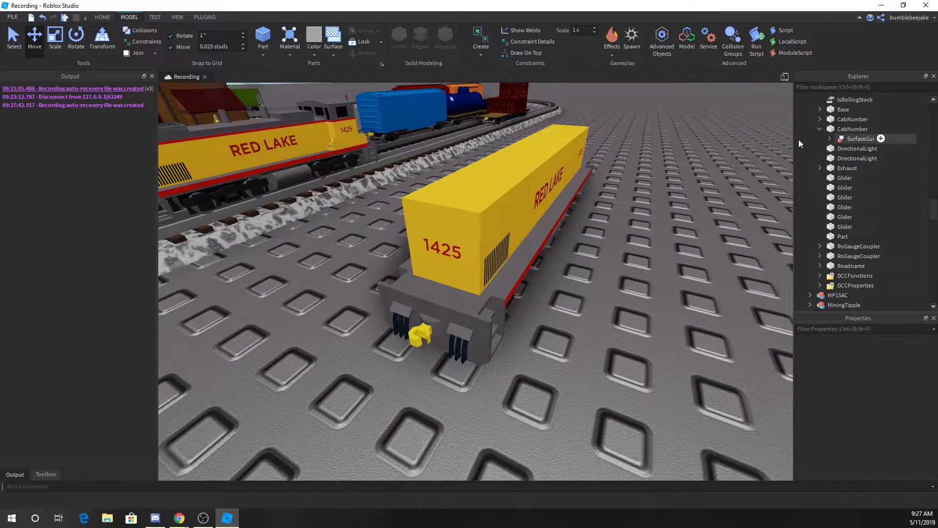
Duplicate the grille-end CabNumber, turn the copy around and place it on the hood's opposite end face
left_click(830, 131)
right_click_drag(606, 139, 514, 130)
key("ctrl+d")
left_click_drag(374, 233, 324, 235)
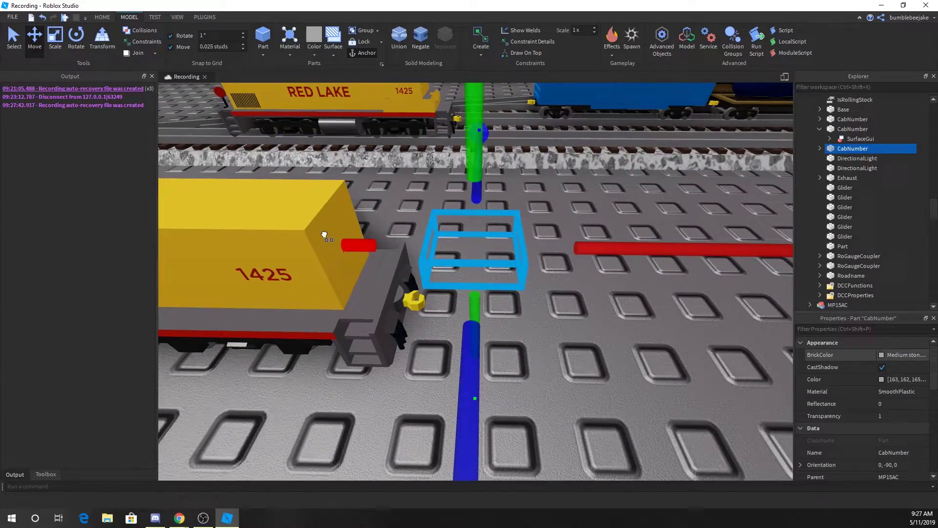
left_click_drag(634, 255, 457, 228)
left_click(489, 196)
Move the two Funnel parts together from the baseplate onto the top of the new locomotive's hood
right_click_drag(488, 196, 489, 194)
key("w")
key("w")
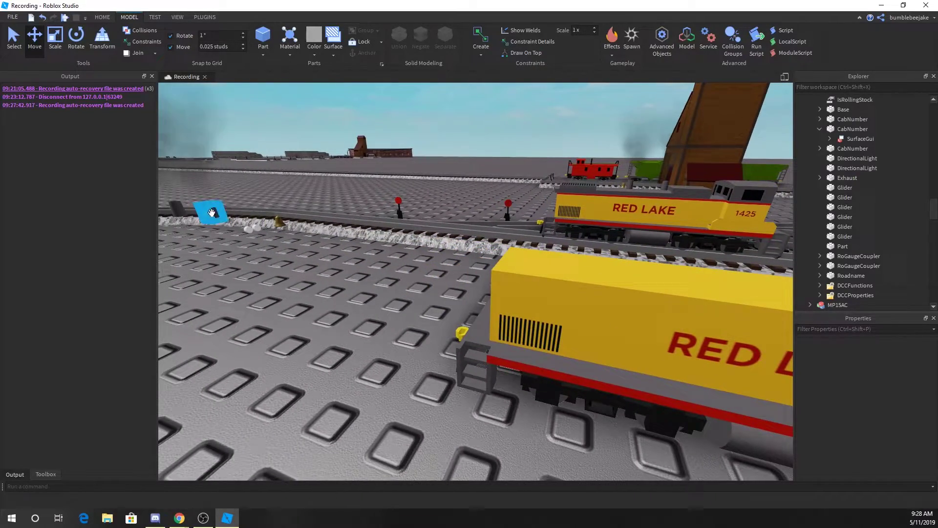
left_click(212, 212)
left_click(847, 108, "ctrl")
key("f")
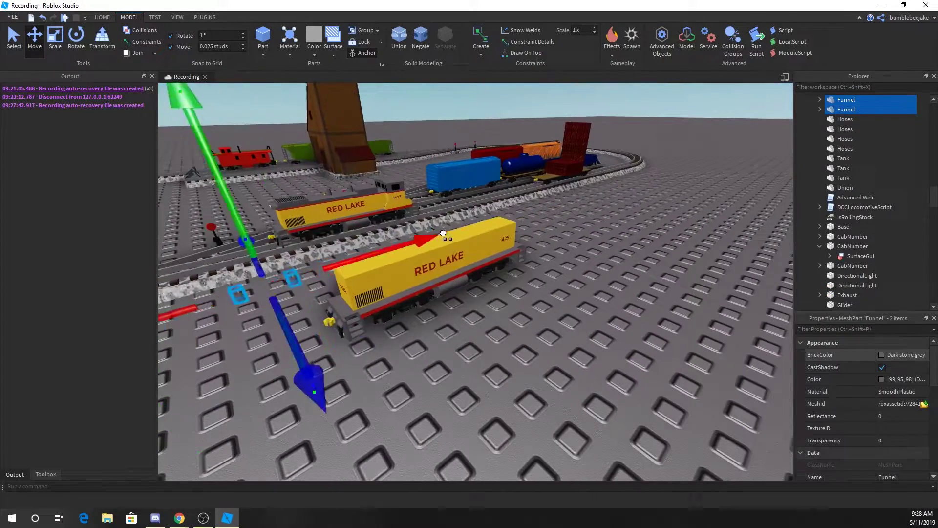
right_click_drag(539, 221, 539, 220)
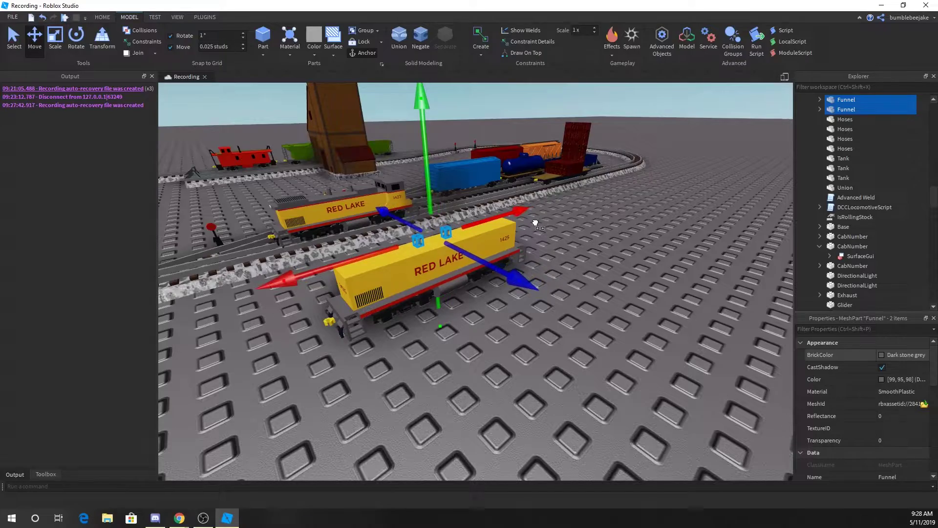
scroll(620, 247, "up", 3)
left_click(386, 279)
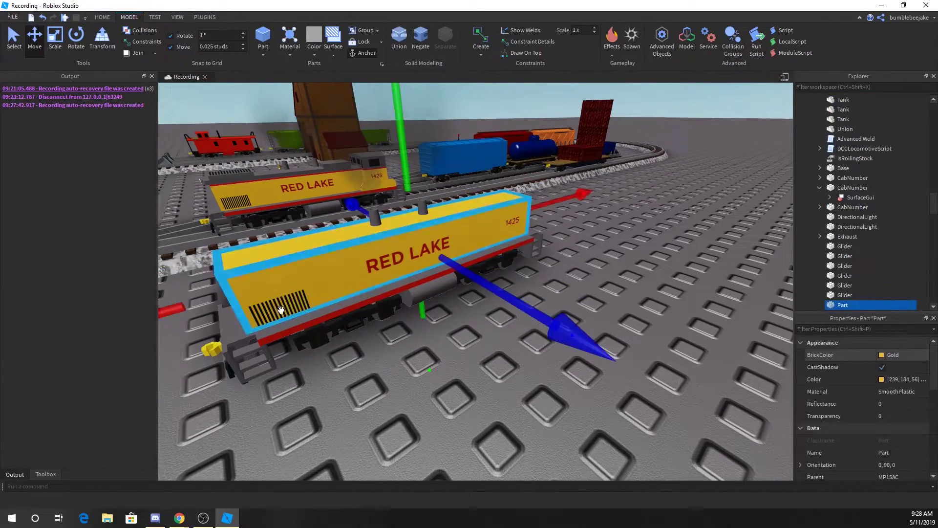
left_click(408, 344)
Move the Bell from the baseplate over to the new locomotive's body
right_click_drag(406, 345, 406, 344)
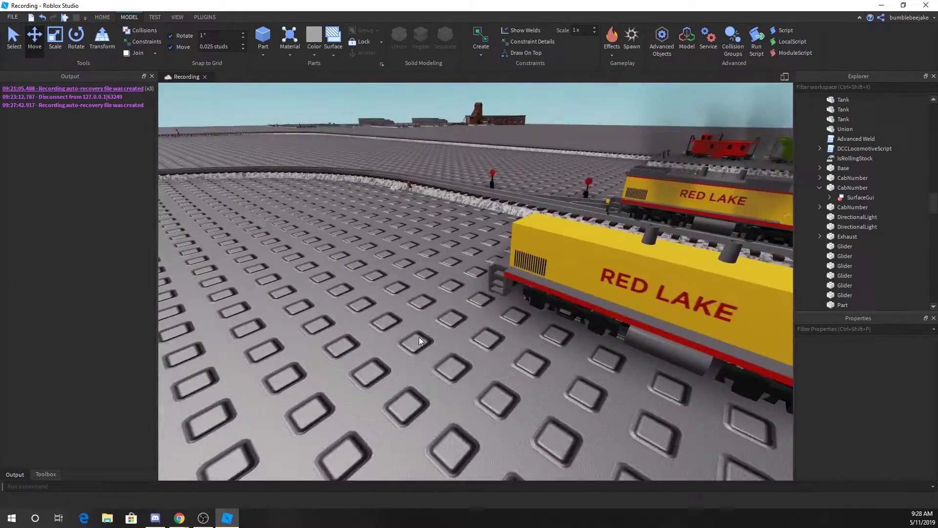
key("a")
right_click_drag(465, 301, 429, 304)
key("w")
left_click(421, 337)
key("d")
left_click_drag(557, 283, 644, 299)
left_click_drag(534, 244, 527, 313)
key("f")
right_click_drag(538, 259, 533, 252)
key("q")
Tuck the Bell beneath the locomotive's frame and shift it lengthwise to sit below the hood's grille
left_click_drag(472, 176, 473, 238)
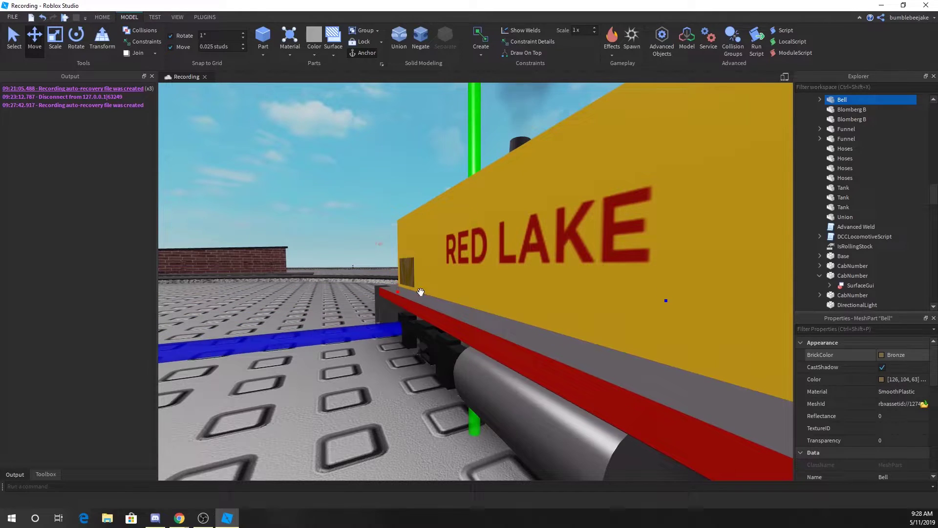
left_click_drag(354, 329, 439, 216)
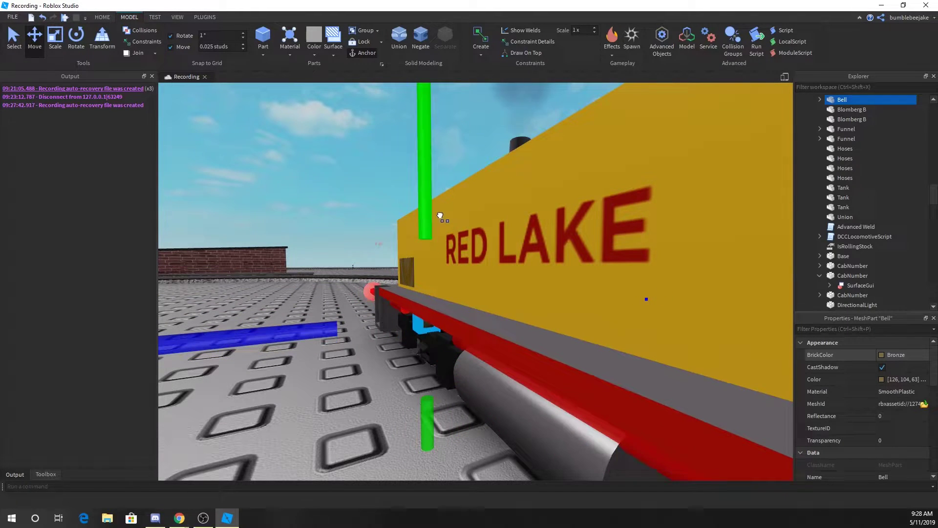
right_click_drag(439, 213, 440, 213)
key("q")
left_click_drag(512, 197, 514, 194)
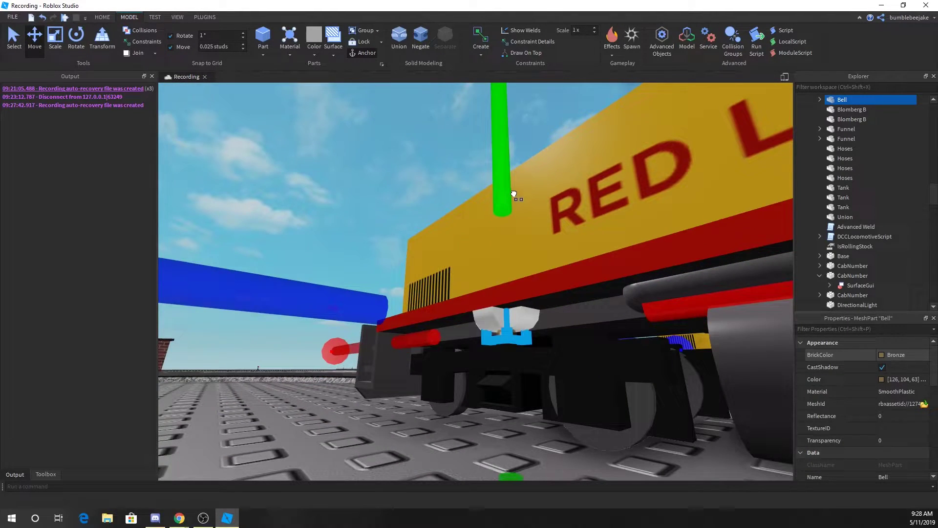
key("e")
right_click_drag(511, 193, 511, 193)
key("a")
left_click_drag(368, 335, 201, 341)
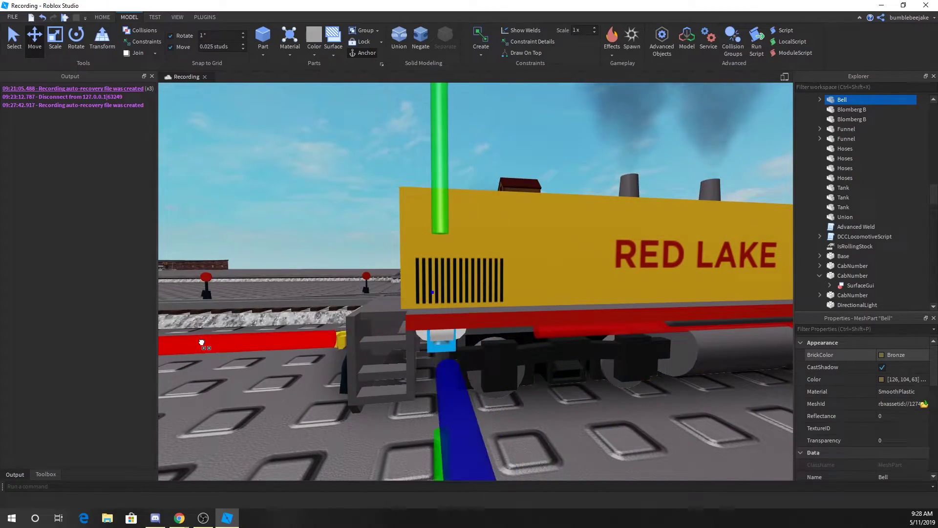
right_click_drag(254, 322, 254, 323)
key("s")
left_click(336, 286)
Move the two DirectionalLight parts together onto the hood's grille-end face, above the cab number
right_click_drag(331, 251, 332, 251)
key("s")
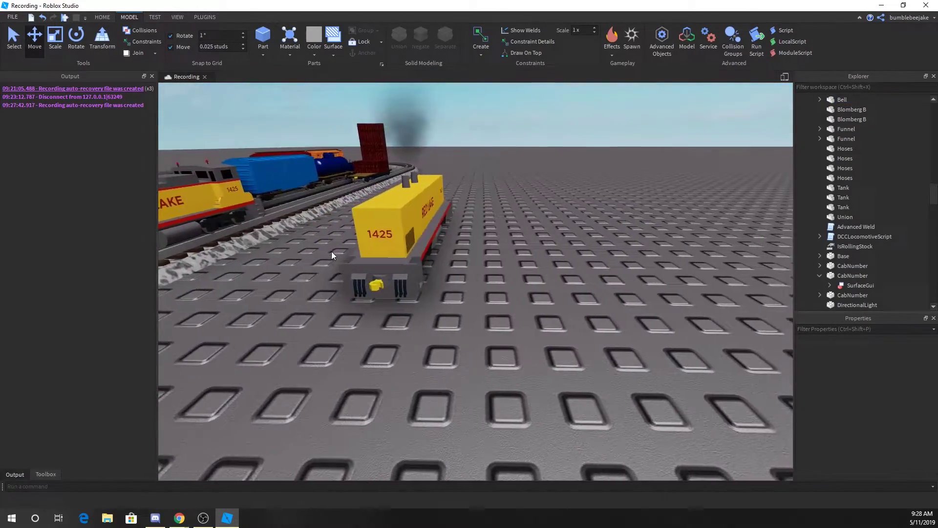
left_click(379, 312)
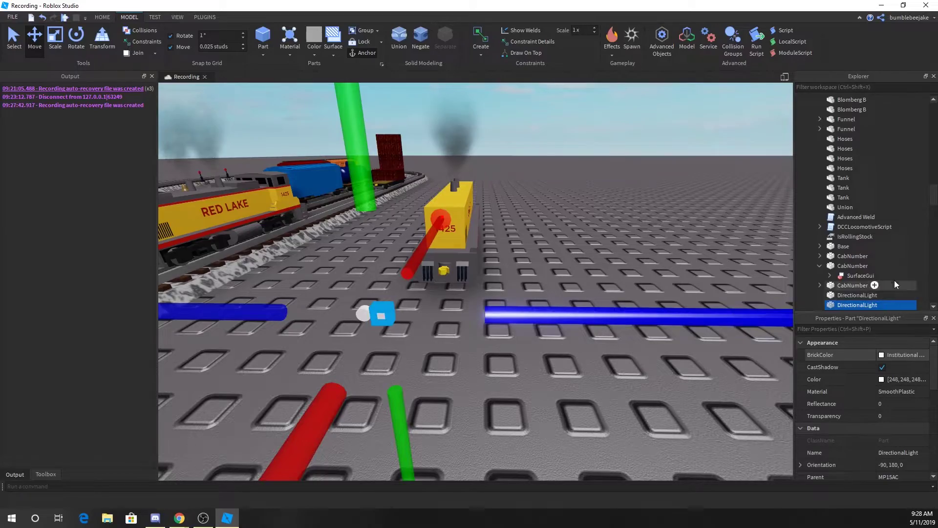
scroll(894, 280, "down", 2)
left_click(842, 236, "ctrl")
key("f")
scroll(492, 270, "down", 5)
right_click_drag(492, 270, 507, 248)
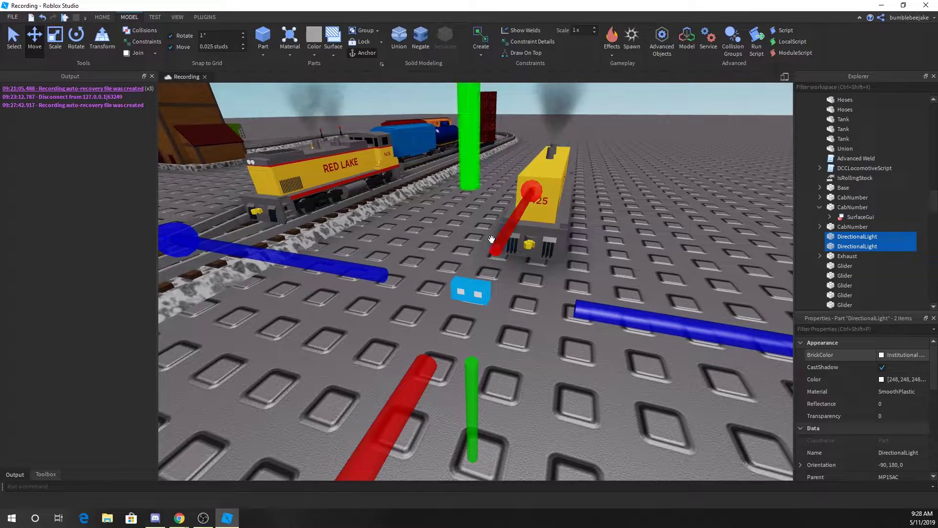
right_click_drag(482, 260, 472, 121)
left_click_drag(472, 122, 479, 147)
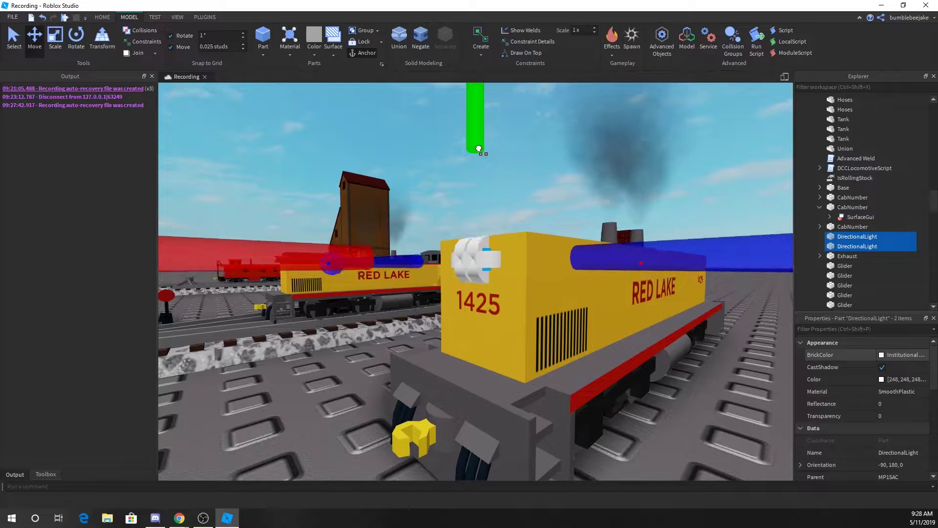
right_click_drag(478, 147, 514, 154)
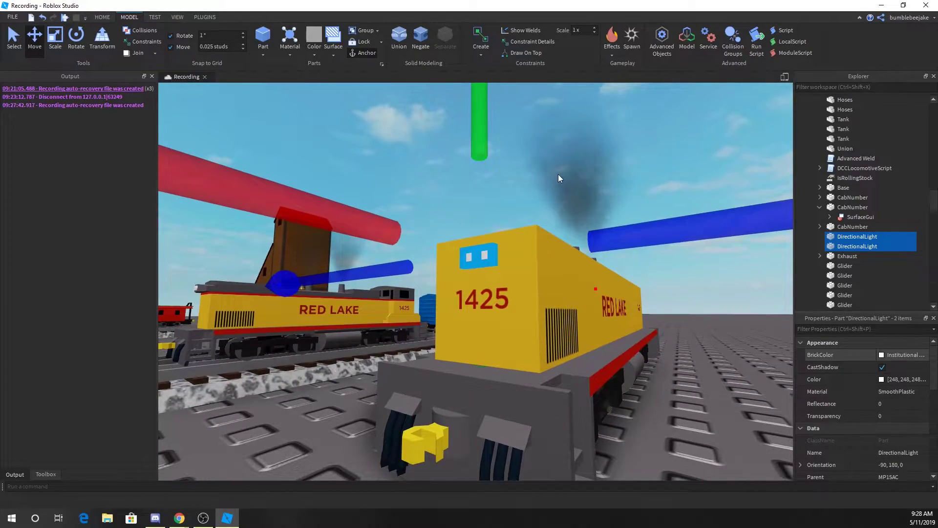
right_click_drag(557, 178, 550, 175)
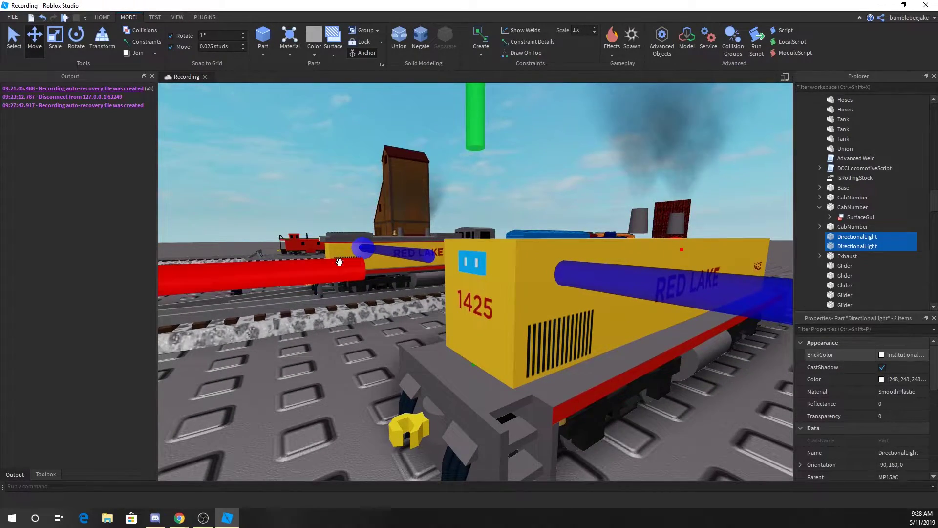
right_click_drag(339, 262, 335, 268)
left_click(346, 348)
Duplicate both DirectionalLight parts, turn the copies around and place them on the hood's opposite end face
right_click_drag(346, 349, 356, 343)
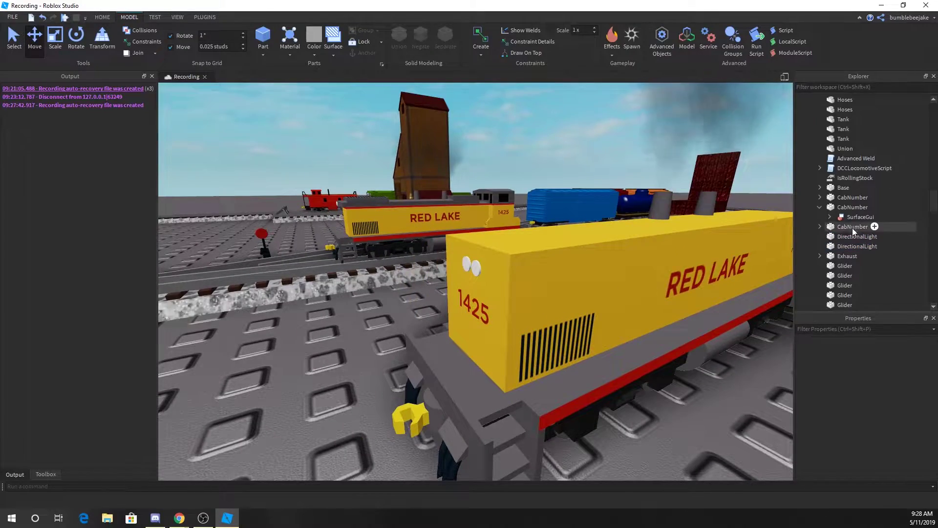
left_click(849, 236)
left_click(845, 242, "shift")
right_click_drag(595, 254, 586, 260)
key("ctrl+d")
left_click_drag(299, 295, 398, 281)
mouse_move(345, 273)
right_mouse_down()
mouse_move(365, 268)
mouse_move(330, 266)
right_mouse_up()
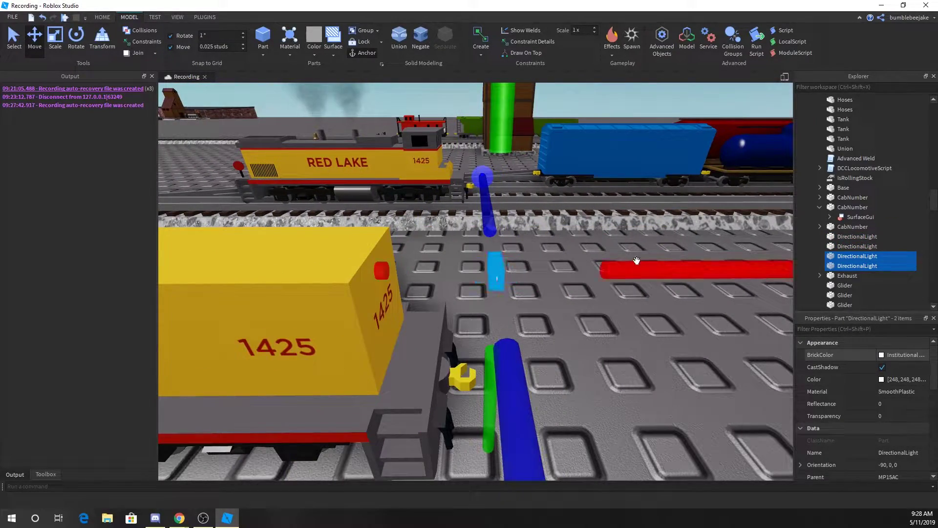
left_click_drag(636, 260, 494, 265)
left_click(641, 349)
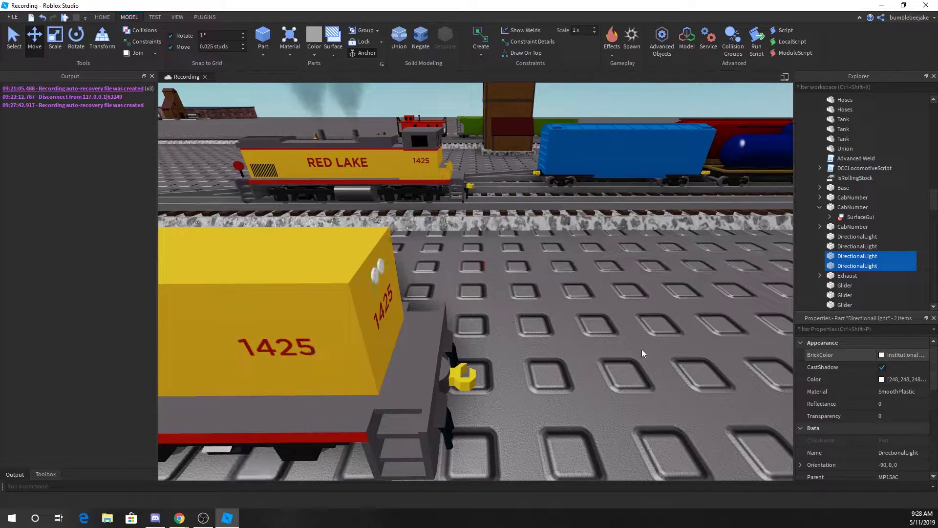
right_click_drag(576, 289, 567, 268)
Rearrange the two duplicated DirectionalLights into a vertical pair centred above the cab number on that end face
scroll(568, 268, "up", 1)
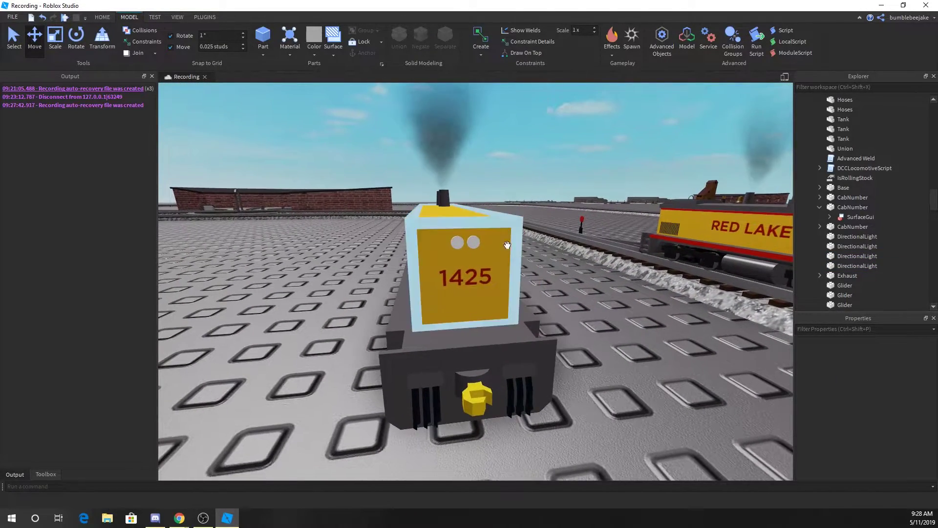
left_click(474, 243)
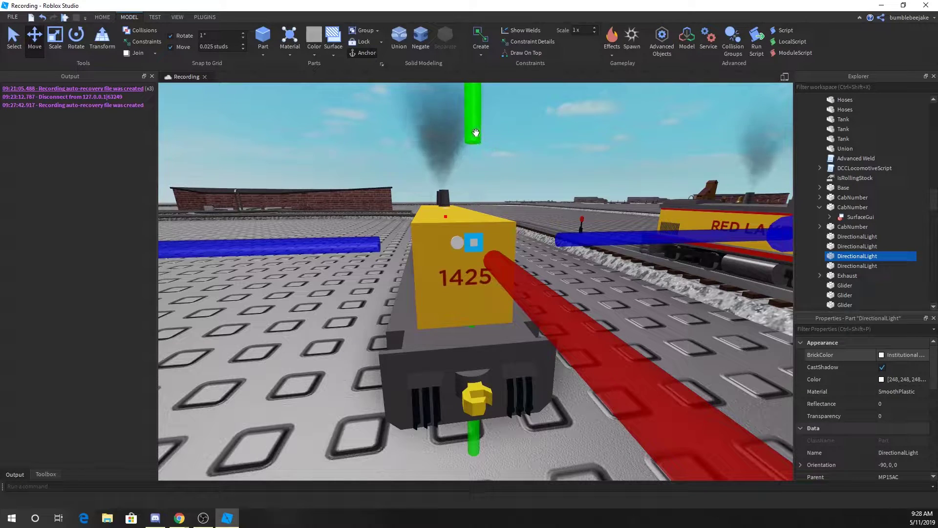
left_click_drag(475, 130, 475, 118)
right_click_drag(468, 125, 468, 124)
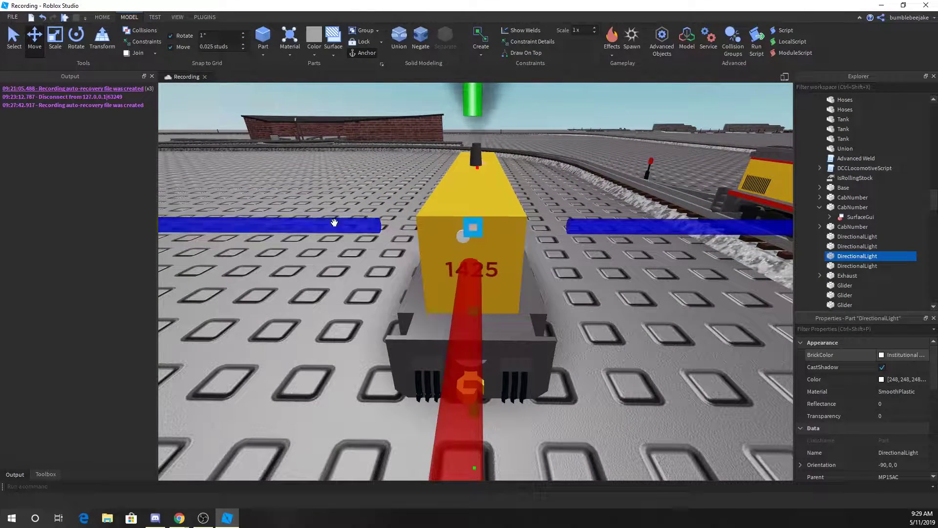
left_click(655, 318)
left_click(847, 265)
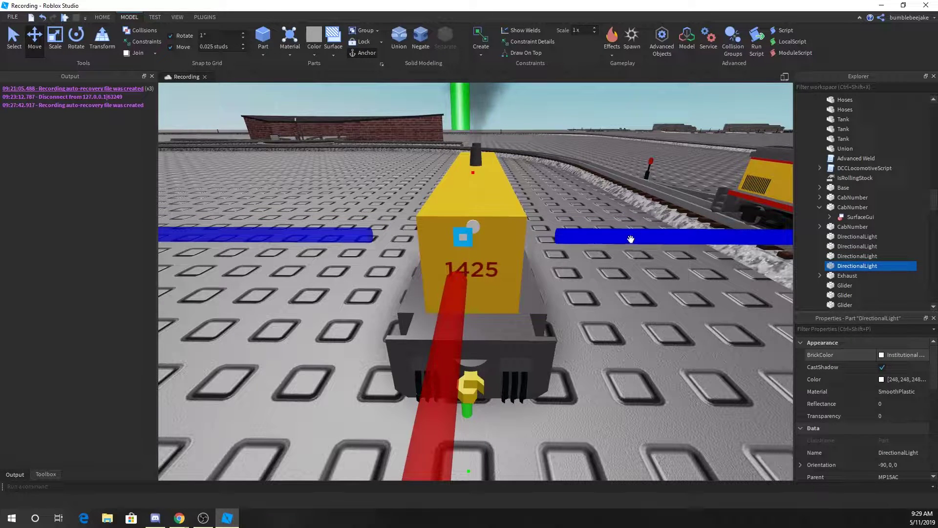
left_click_drag(630, 238, 645, 230)
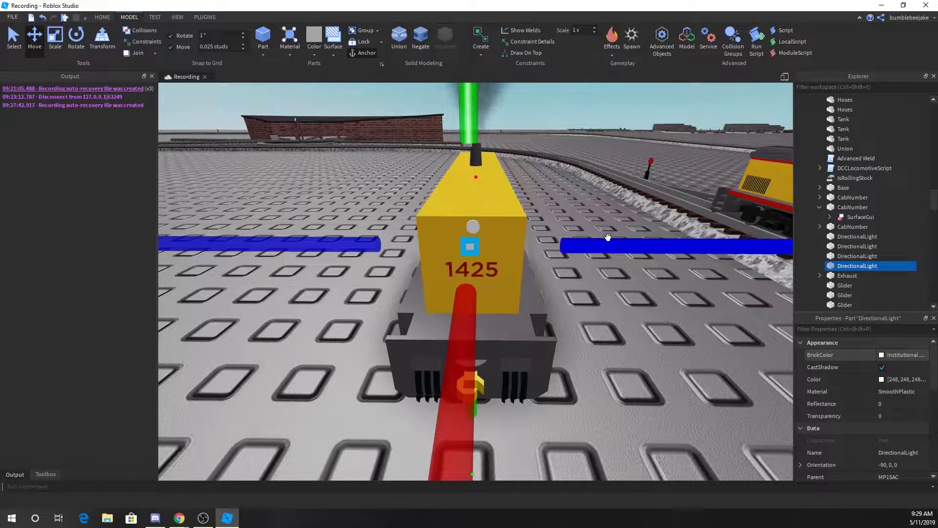
left_click(556, 183)
right_click_drag(556, 183, 566, 181)
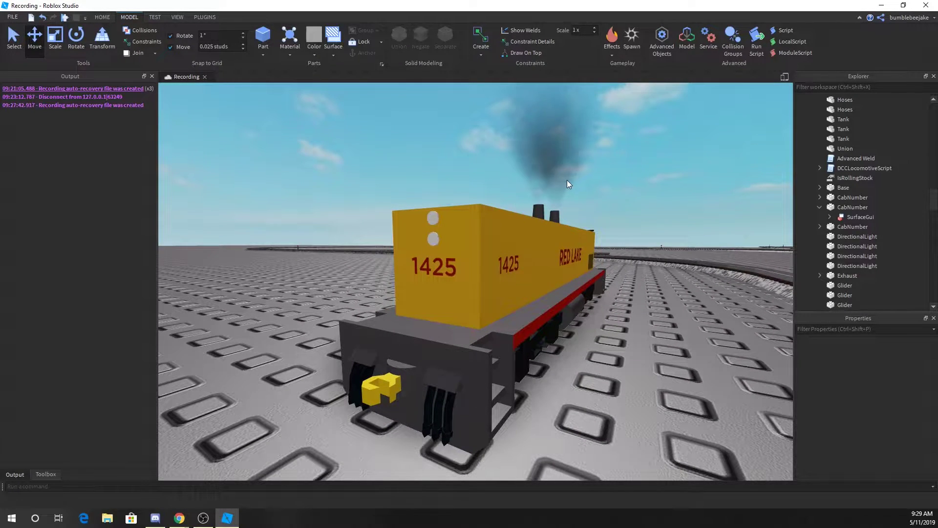
Fine-tune the height of the upper DirectionalLight in the vertical pair
right_click_drag(566, 180, 567, 180)
right_click_drag(496, 300, 495, 301)
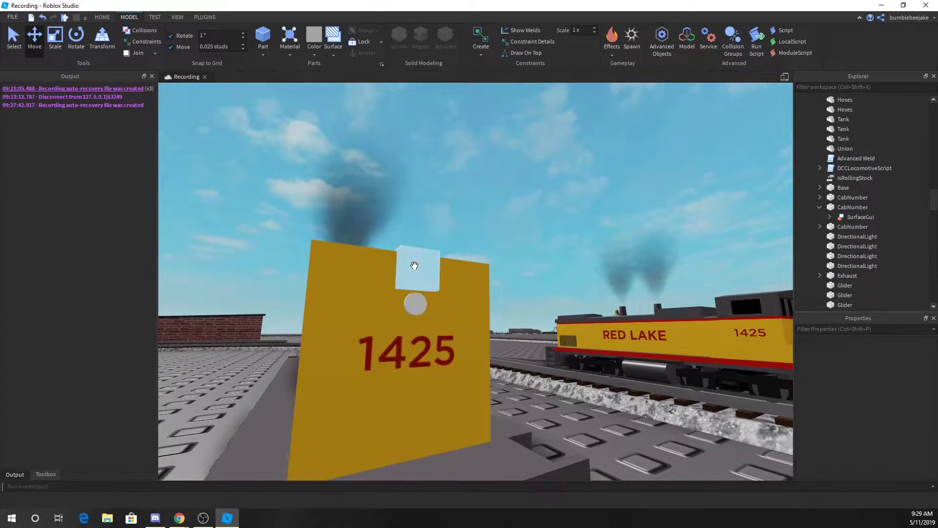
left_click(415, 264)
right_click_drag(429, 113, 430, 113)
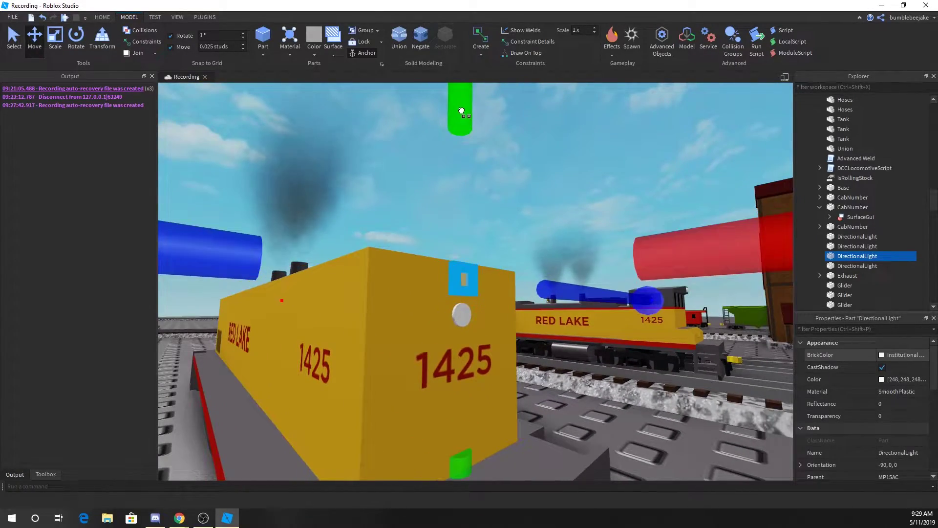
left_click_drag(461, 111, 461, 112)
left_click(404, 163)
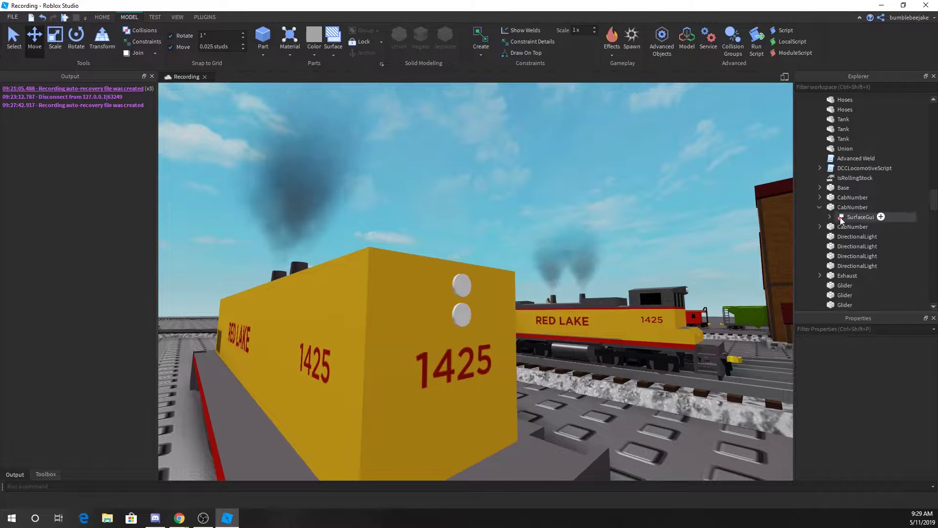
Inspect the modules in the locomotive's DCCFunctions folder and the values in DCCProperties, selecting the Acceleration value
scroll(822, 208, "down", 6)
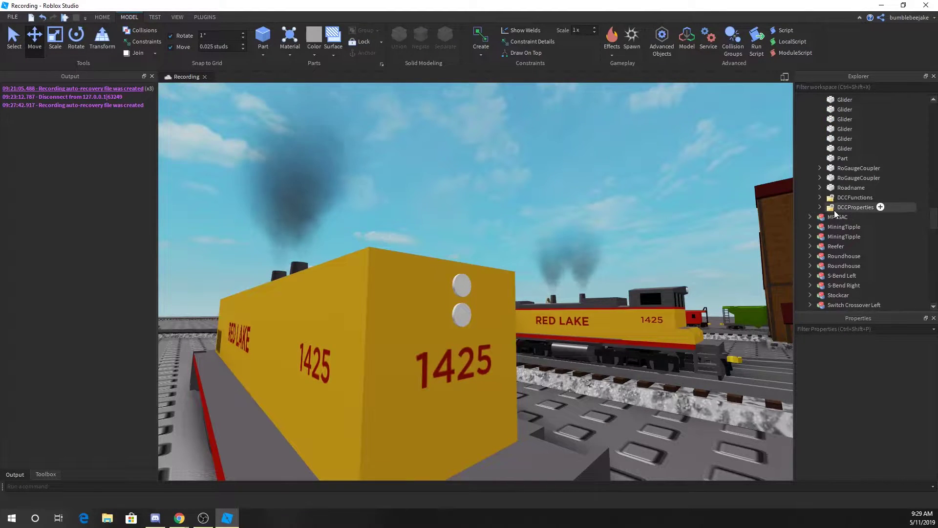
left_click(820, 197)
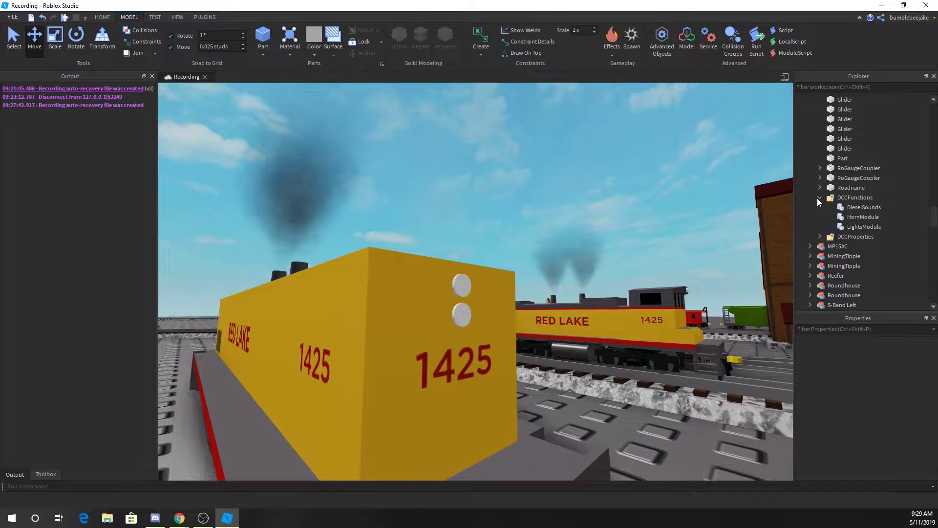
left_click(818, 198)
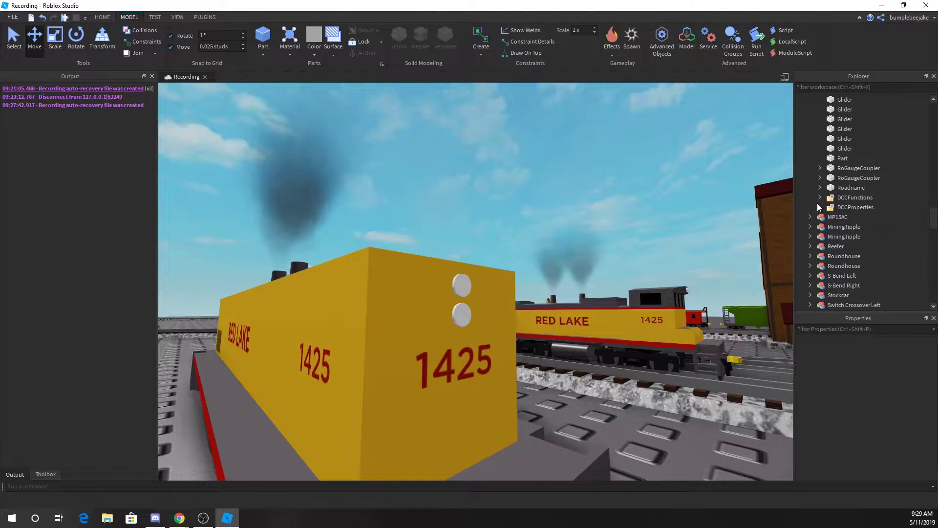
left_click(818, 204)
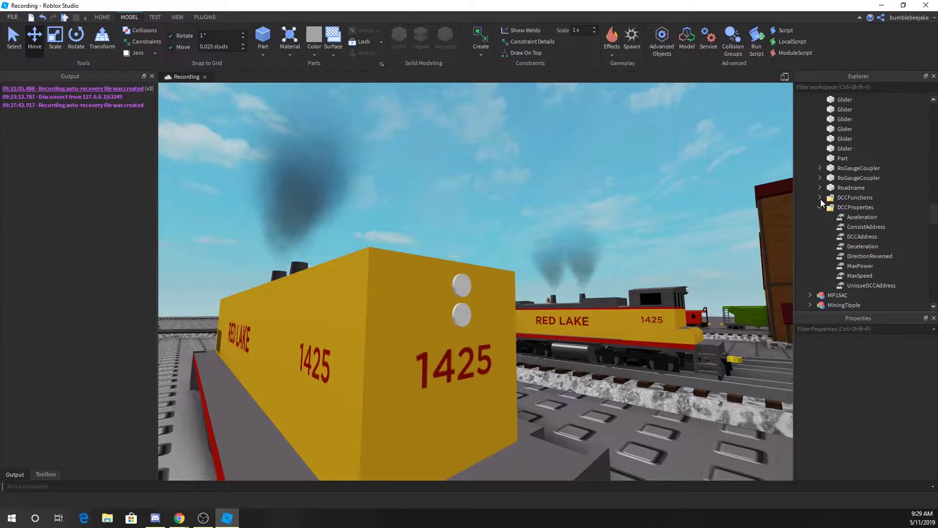
scroll(918, 218, "down", 1)
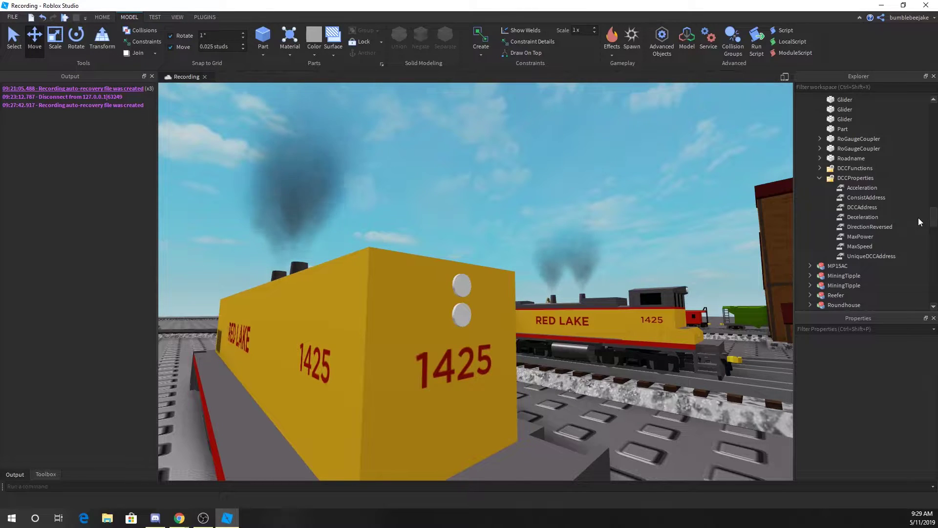
left_click(863, 190)
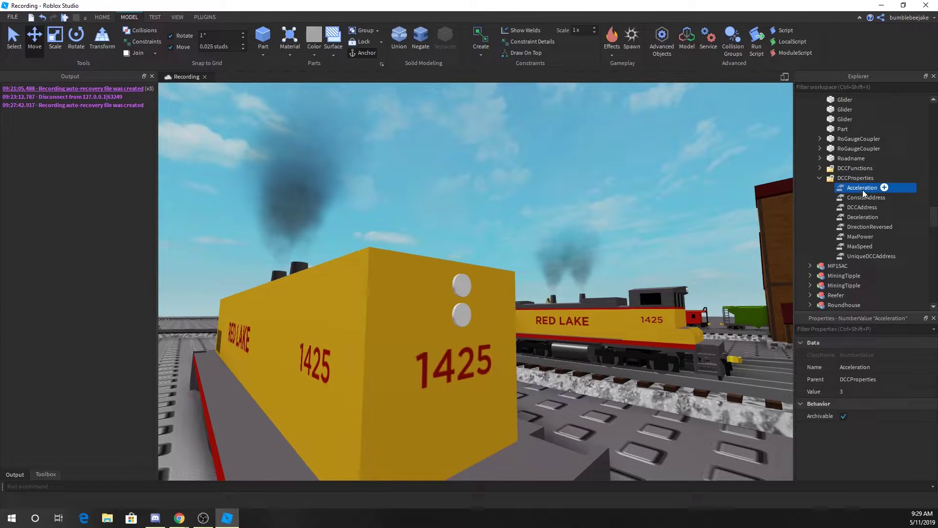
left_click(922, 204)
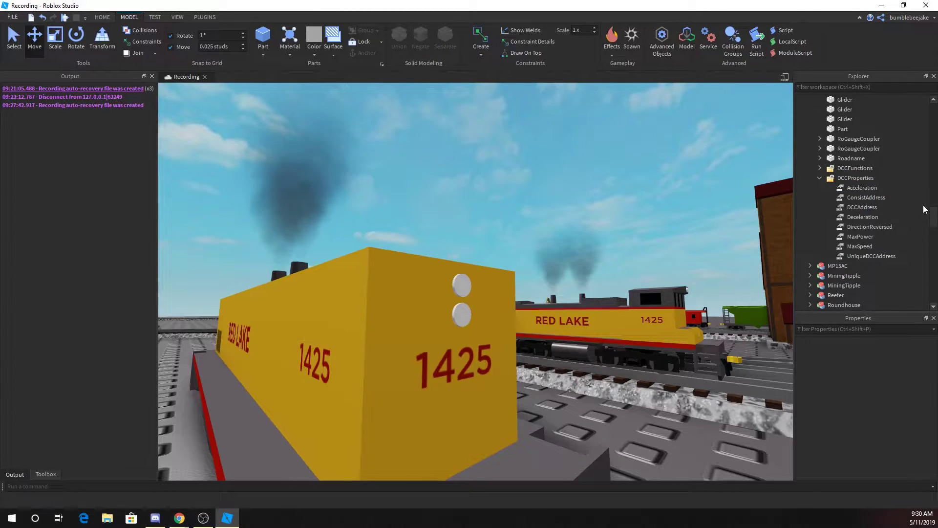
left_click(863, 191)
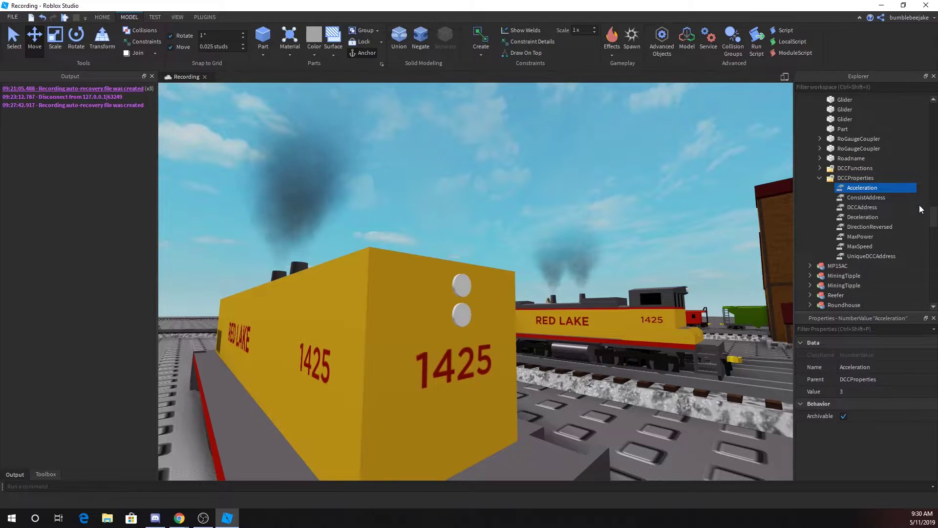
Review the DCCProperties values for consist and DCC addresses, unique addressing, deceleration, direction reversal, maximum power and maximum speed
left_click(866, 201)
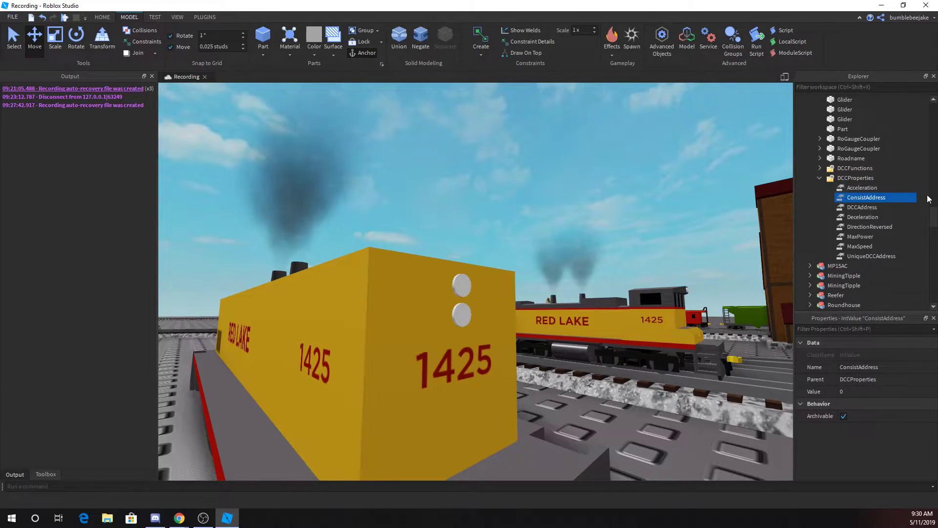
left_click(855, 210)
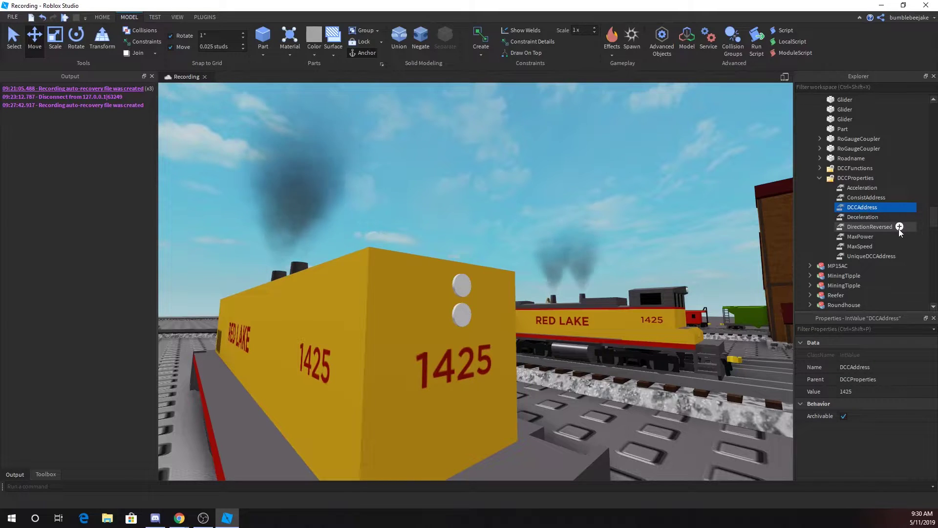
left_click(857, 256)
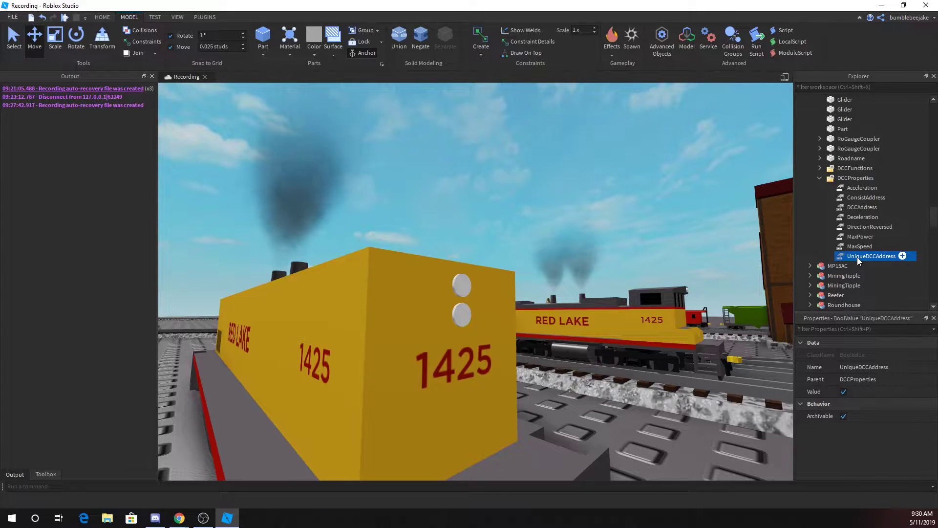
left_click(860, 207)
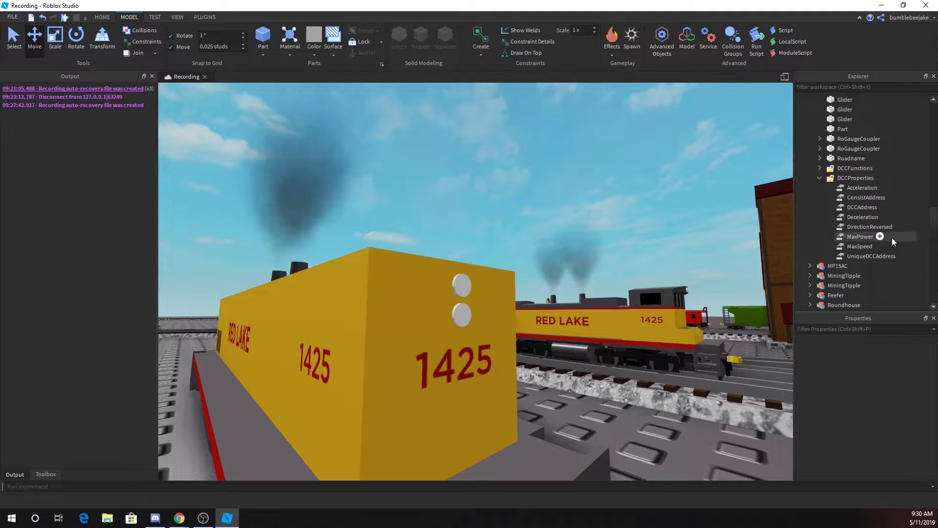
left_click(869, 256)
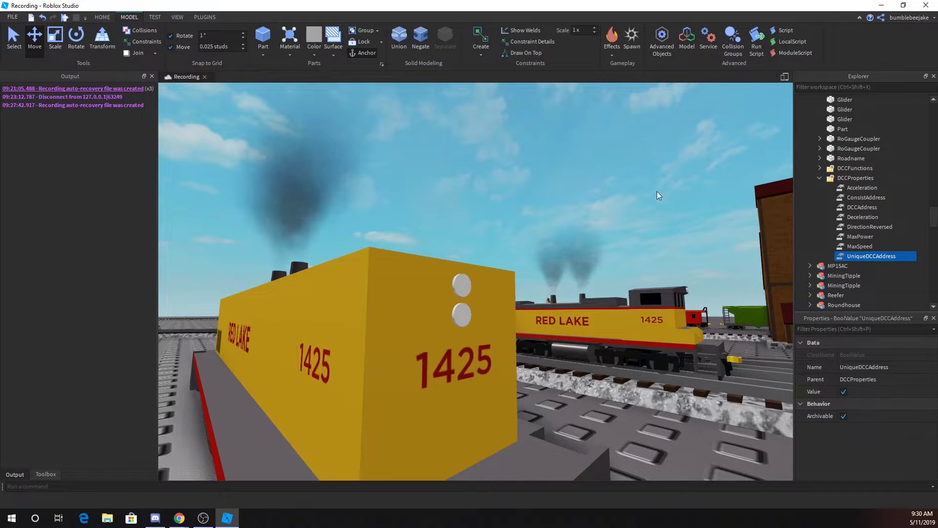
left_click(652, 178)
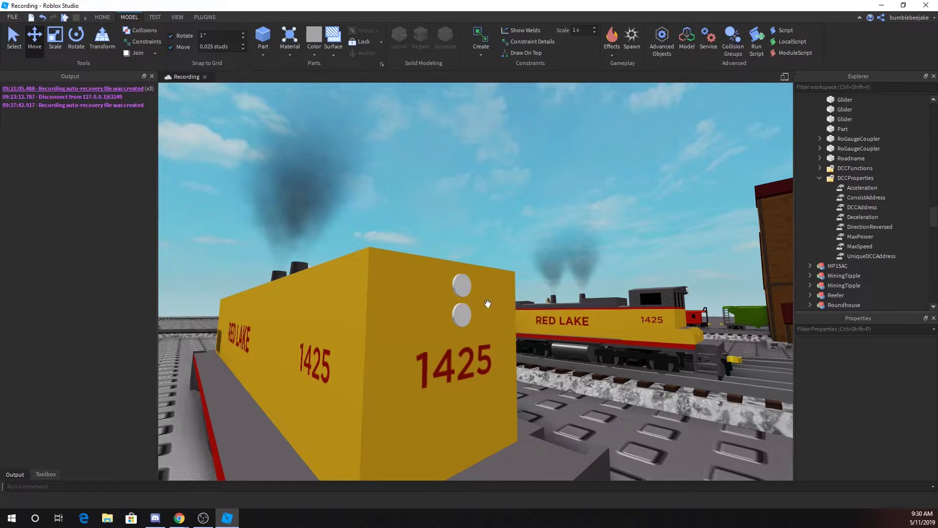
left_click(845, 217)
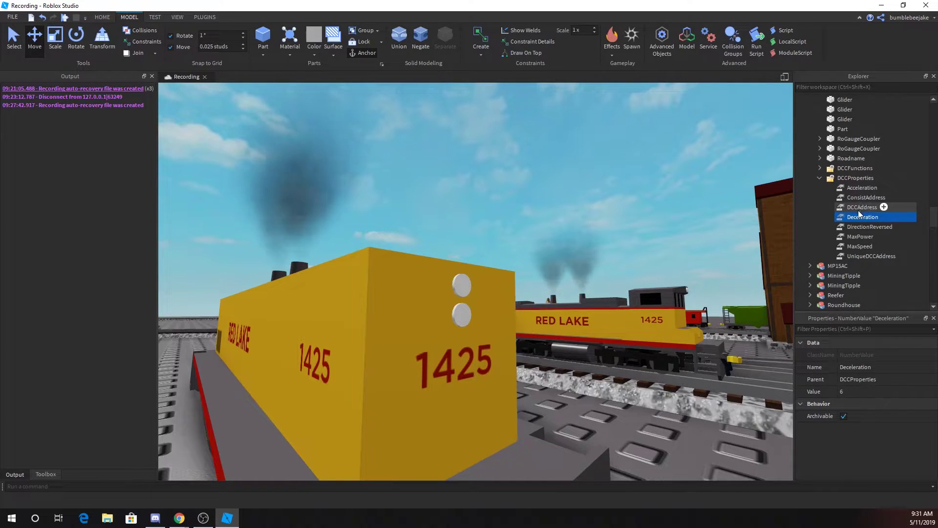
left_click(850, 225)
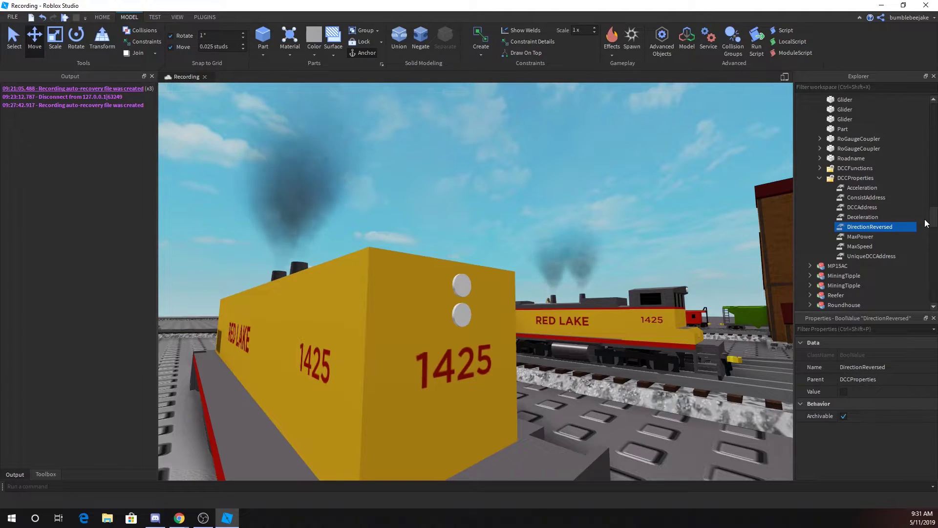
left_click(900, 235)
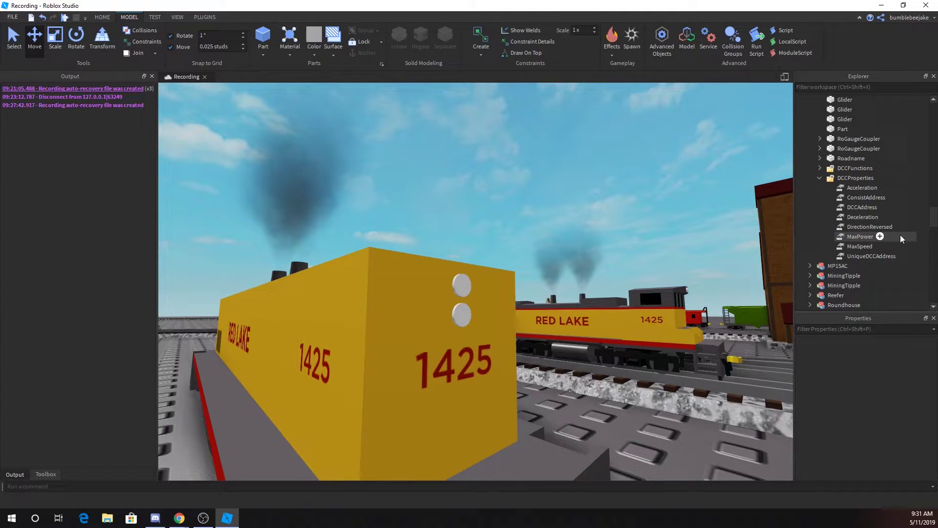
left_click(855, 249)
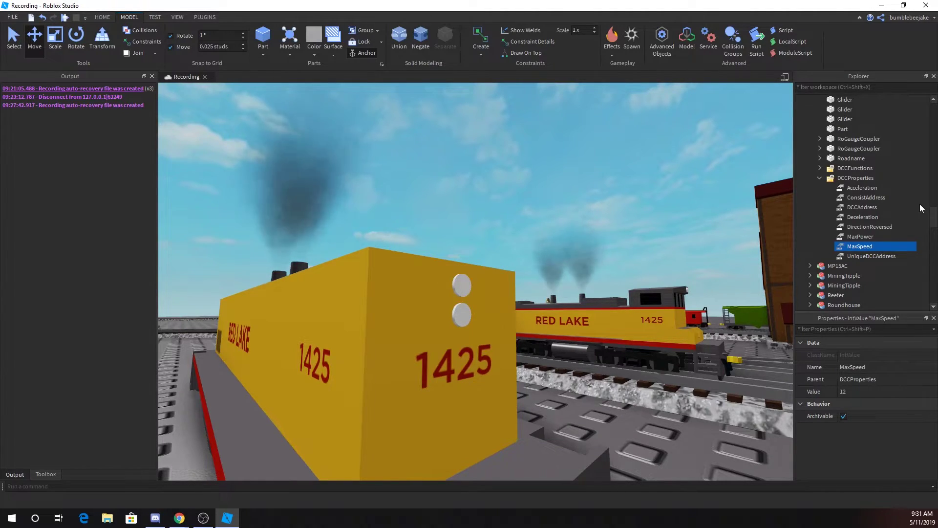
Delete both "white" decals from the locomotive's Base part
left_click(820, 179)
scroll(823, 183, "up", 6)
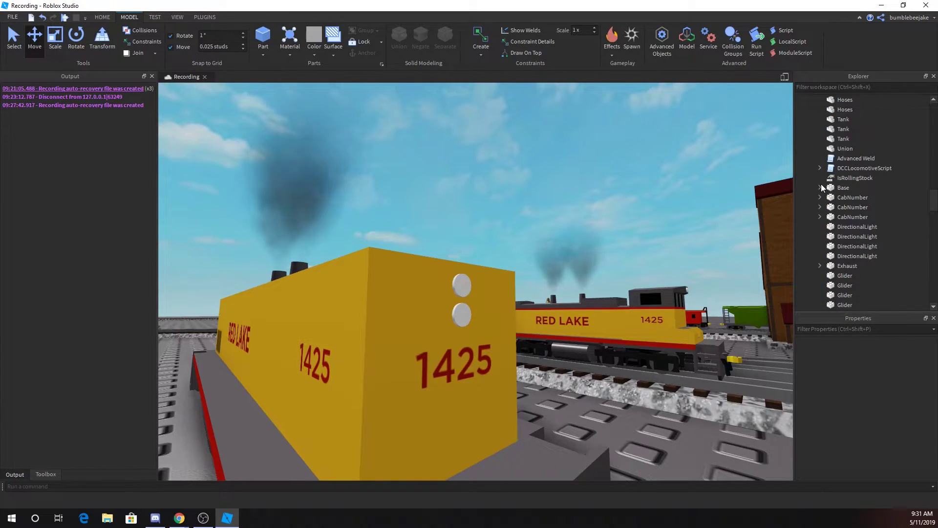
scroll(821, 183, "up", 2)
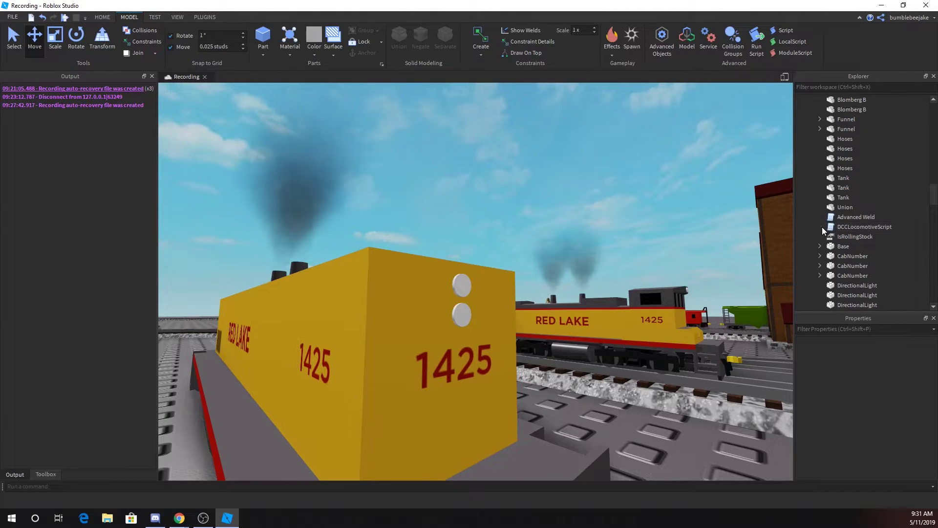
left_click(820, 226)
left_click(821, 226)
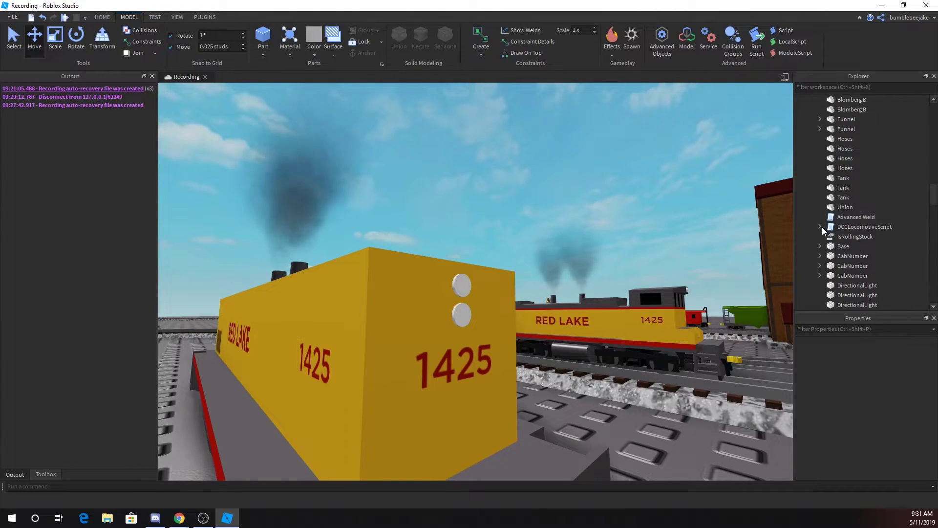
left_click(820, 246)
scroll(835, 222, "down", 2)
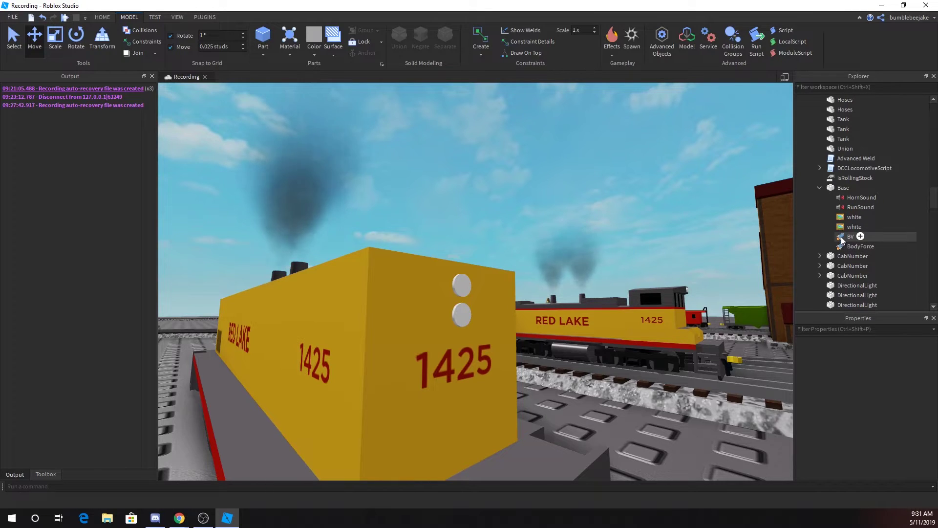
left_click(841, 220)
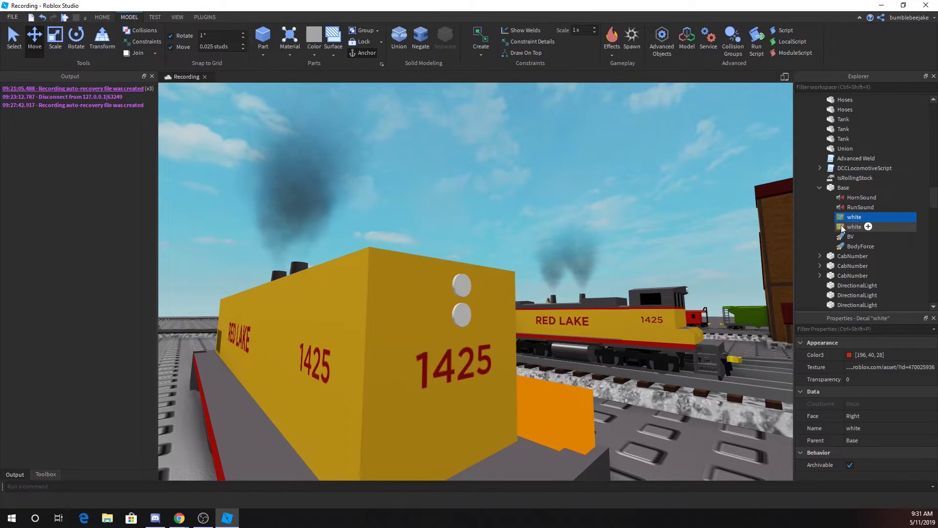
left_click(841, 227, "ctrl")
key("Delete")
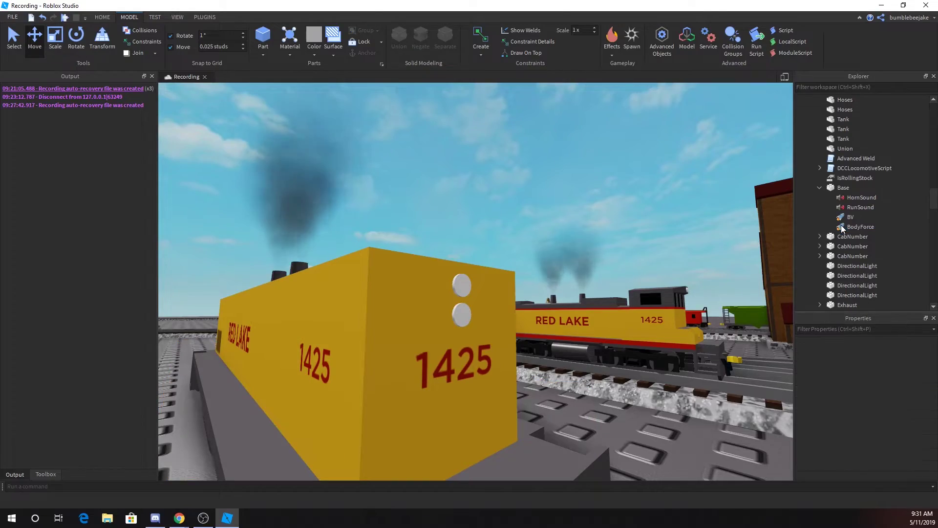
right_click_drag(704, 237, 670, 261)
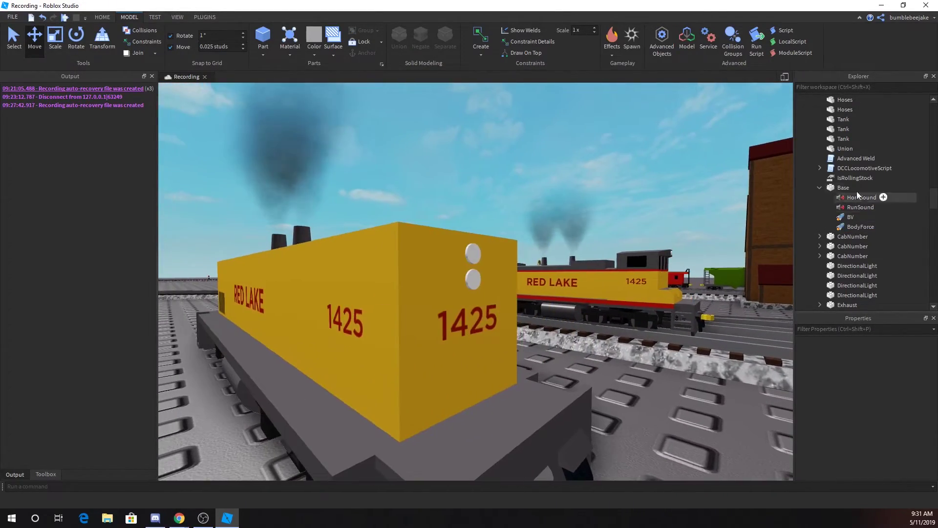
mouse_move(848, 219)
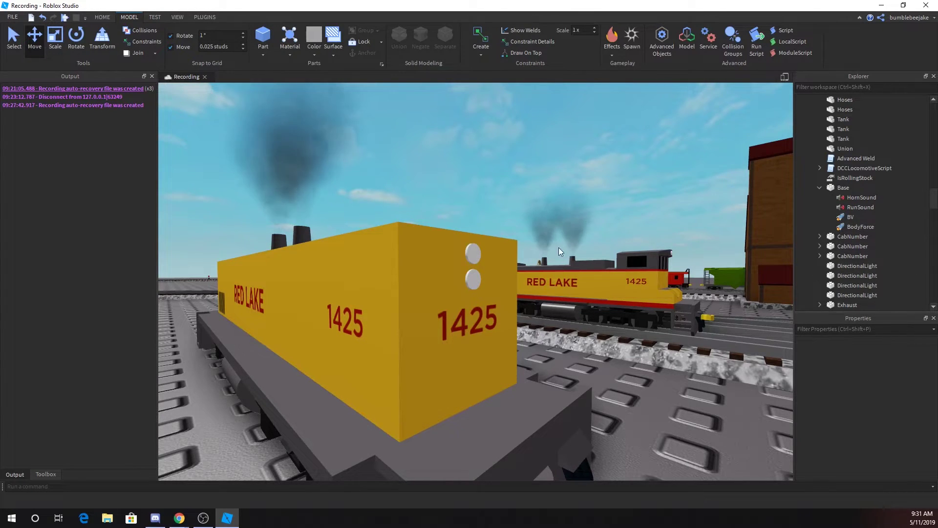
Rename the rebuilt MP15AC model as Slug
right_click_drag(559, 247, 491, 248)
left_click(578, 234)
right_click_drag(578, 234, 616, 233)
right_click(821, 102)
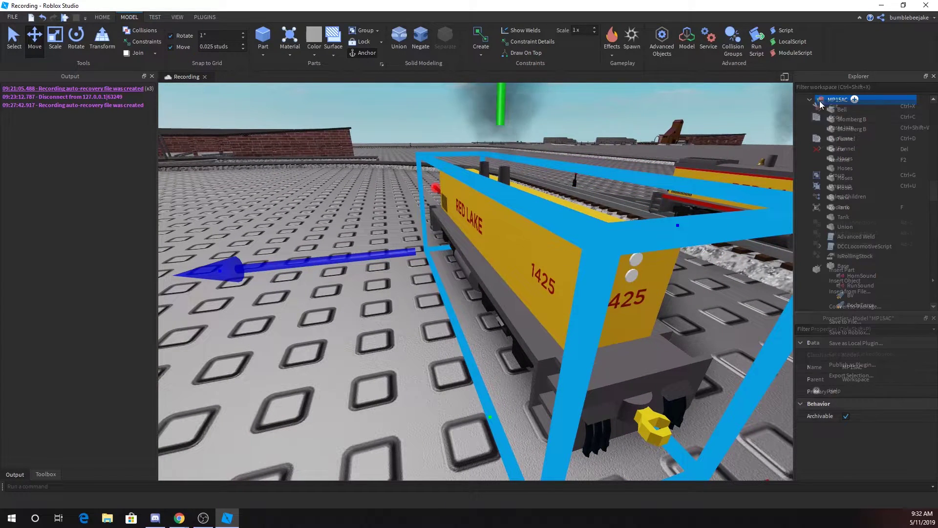
left_click(849, 159)
type("Slug")
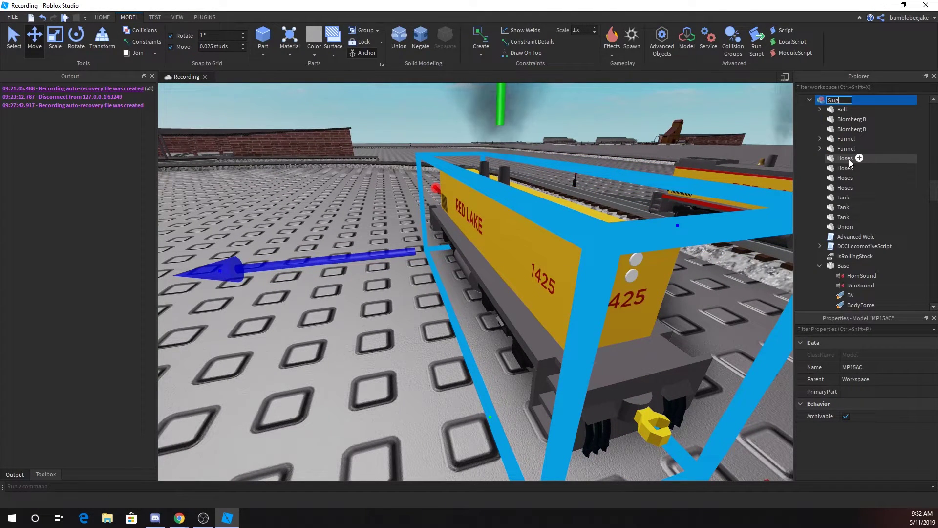
key("Return")
left_click(820, 266)
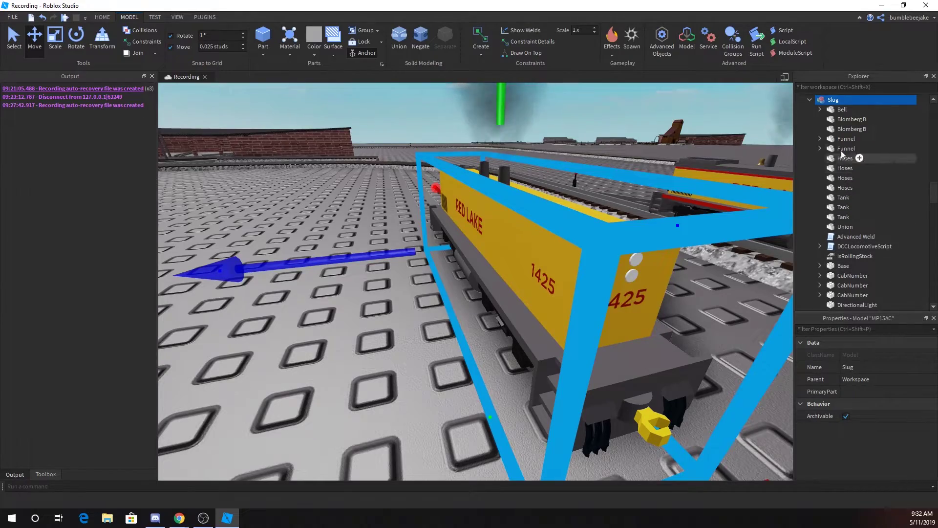
Move the Slug away from the other locomotive and freight cars onto the open baseplate
left_click_drag(398, 254, 462, 243)
key("d")
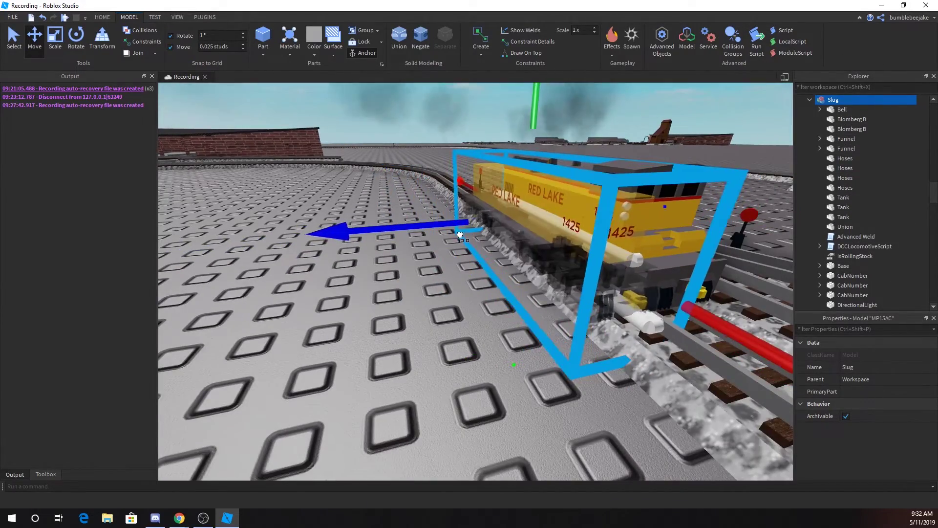
right_click_drag(718, 332, 745, 339)
key("s")
left_click_drag(745, 339, 645, 307)
key("a")
right_click_drag(645, 307, 613, 318)
key("d")
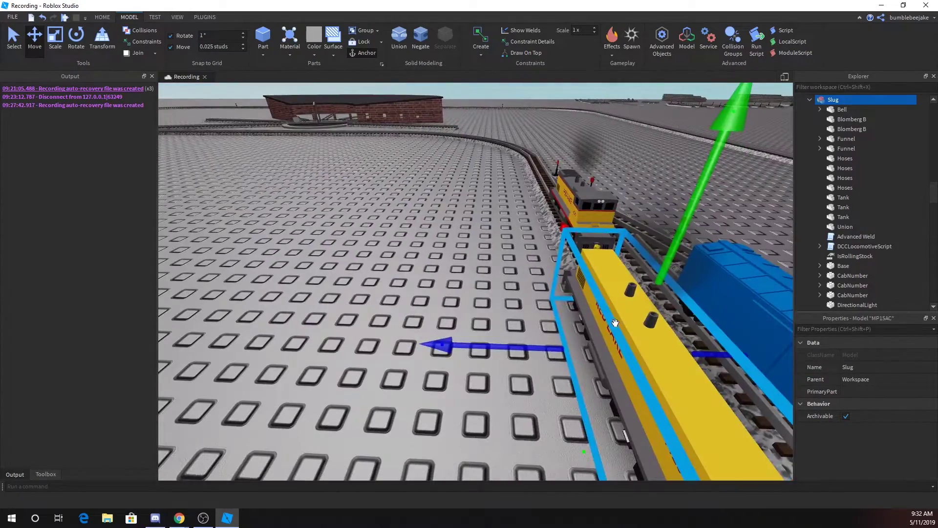
left_click_drag(402, 343, 434, 349)
key("a")
key("s")
right_click_drag(433, 349, 457, 336)
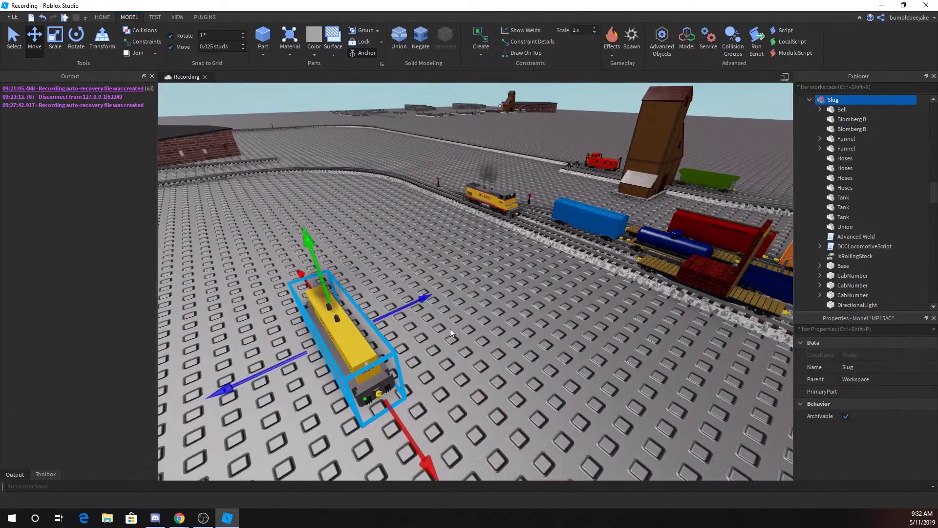
Rotate the Slug parallel to the straight track and move it onto the rails near the end of the lumber flatcar train
key("ctrl+r")
key("ctrl+r")
key("ctrl+r")
key("a")
right_click_drag(302, 310, 413, 287)
key("a")
key("s")
key("a")
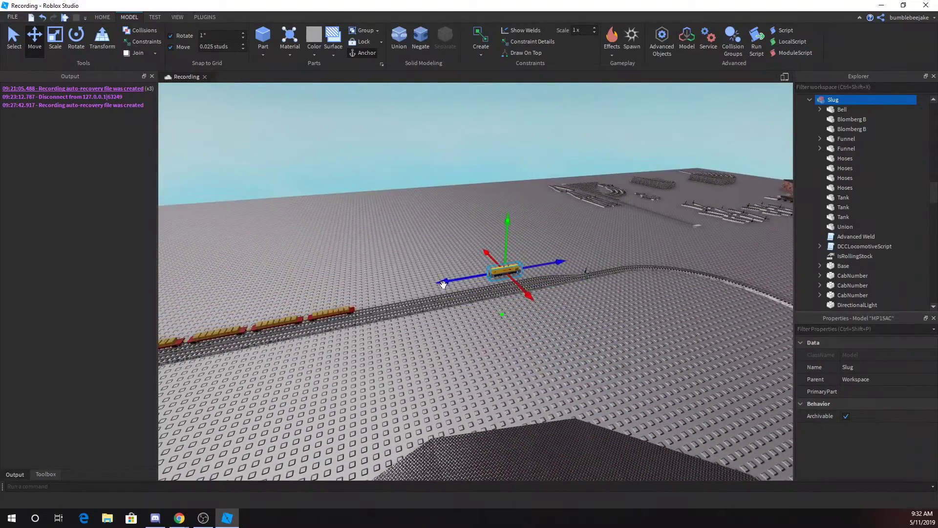
left_click_drag(444, 282, 354, 317)
left_click_drag(433, 317, 440, 330)
key("a")
key("a")
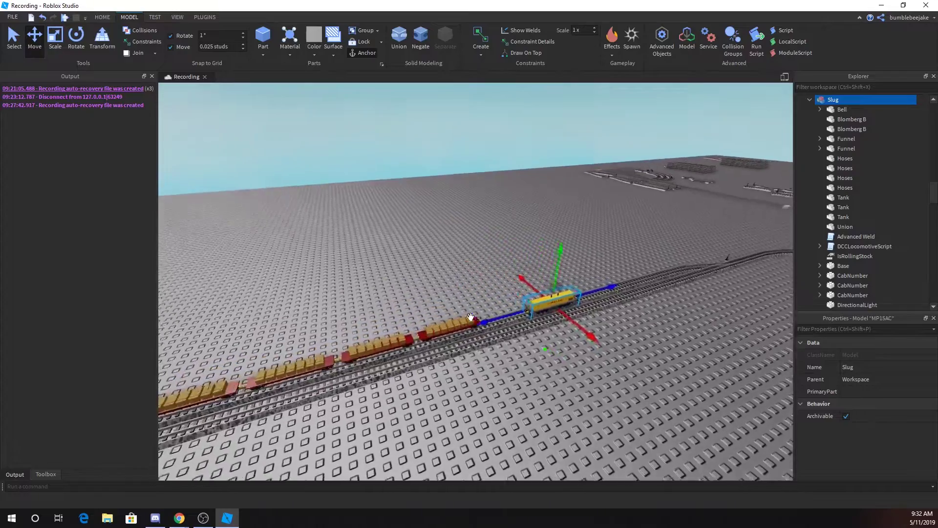
Shift the Slug sideways in fine increments until its wheels line up with the rails
key("w")
right_click_drag(471, 318, 470, 317)
key("s")
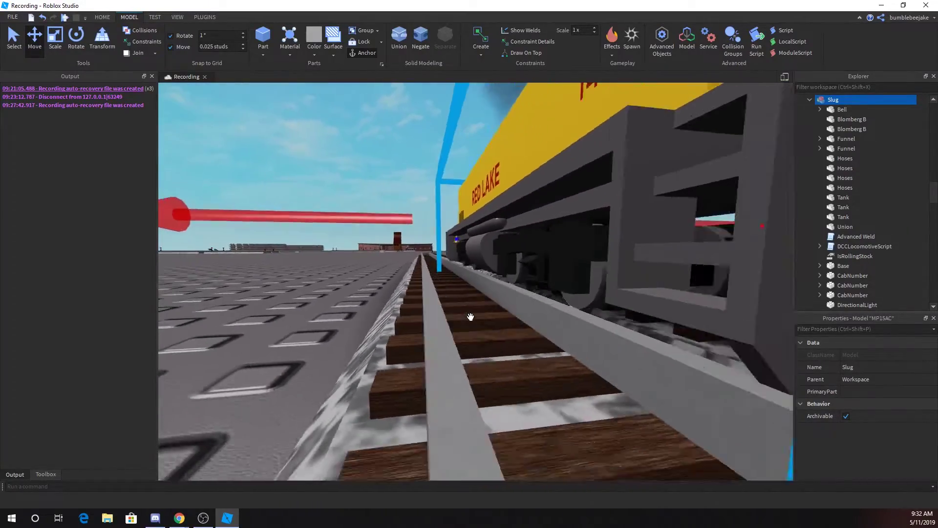
key("d")
scroll(330, 257, "up", 3)
right_click_drag(330, 257, 329, 257)
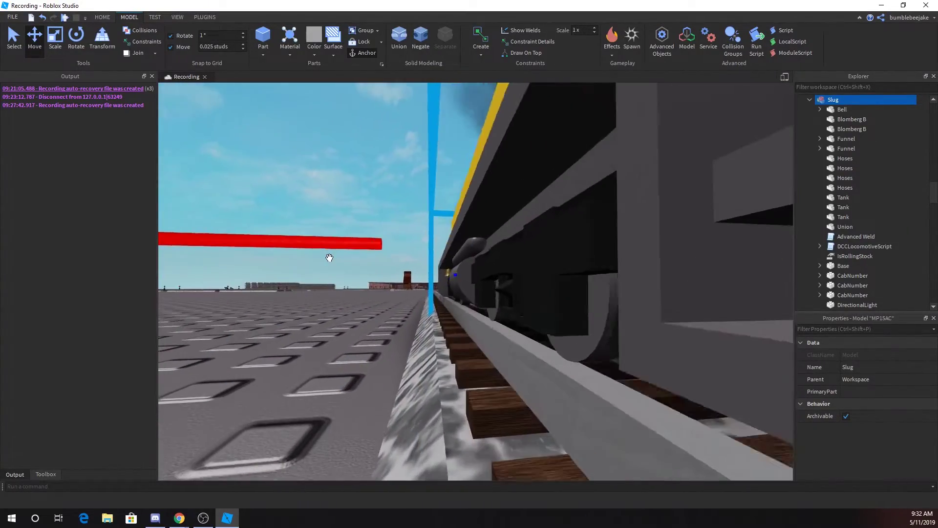
scroll(309, 241, "up", 1)
scroll(305, 245, "down", 2)
scroll(304, 245, "up", 3)
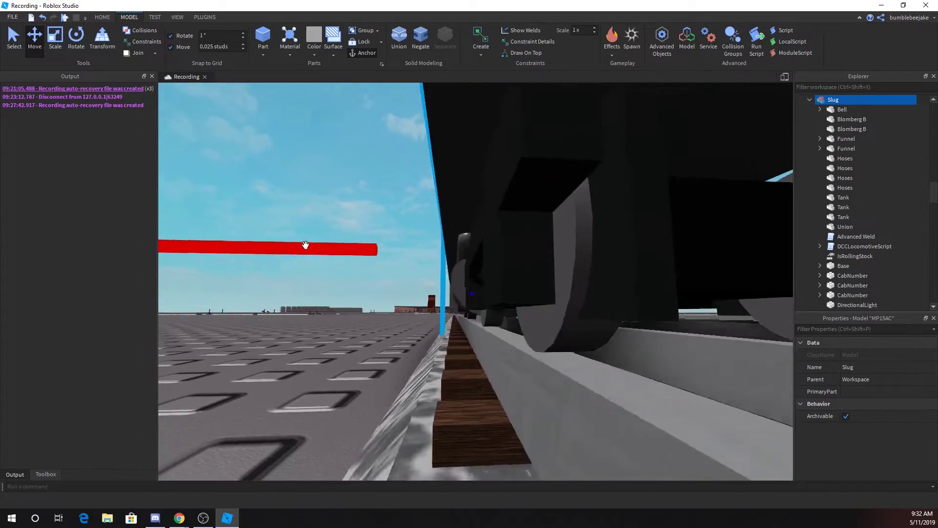
left_click_drag(287, 246, 281, 251)
scroll(281, 251, "down", 5)
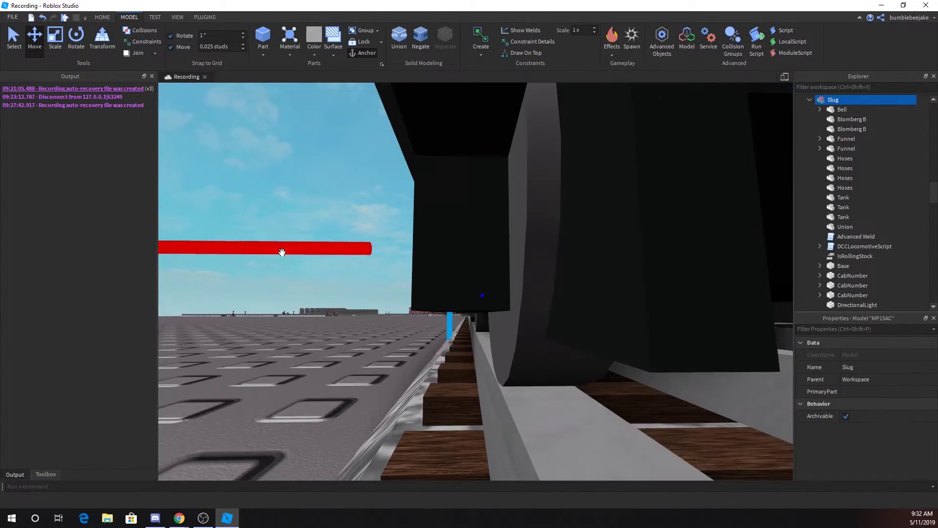
right_click_drag(281, 251, 282, 261)
scroll(285, 249, "down", 2)
left_click(287, 229)
Slide the Slug along the track until its coupler meets the end lumber flatcar's coupler
right_click_drag(311, 220, 311, 220)
key("d")
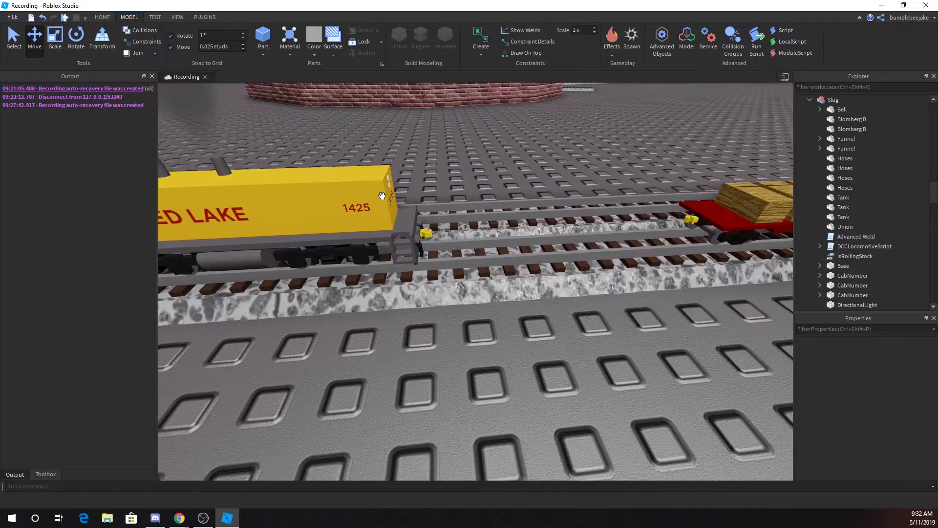
left_click(383, 195)
key("d")
mouse_move(484, 213)
left_mouse_down()
mouse_move(506, 223)
mouse_move(496, 217)
left_mouse_up()
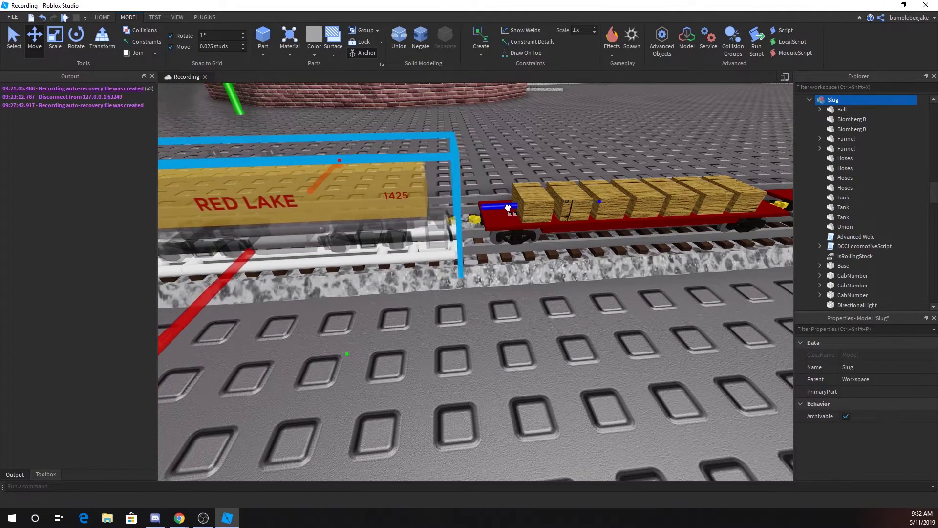
Check the Slug's list of parts and scripts, then inspect the coupled locomotive from its free end
scroll(843, 209, "down", 2)
scroll(856, 221, "down", 1)
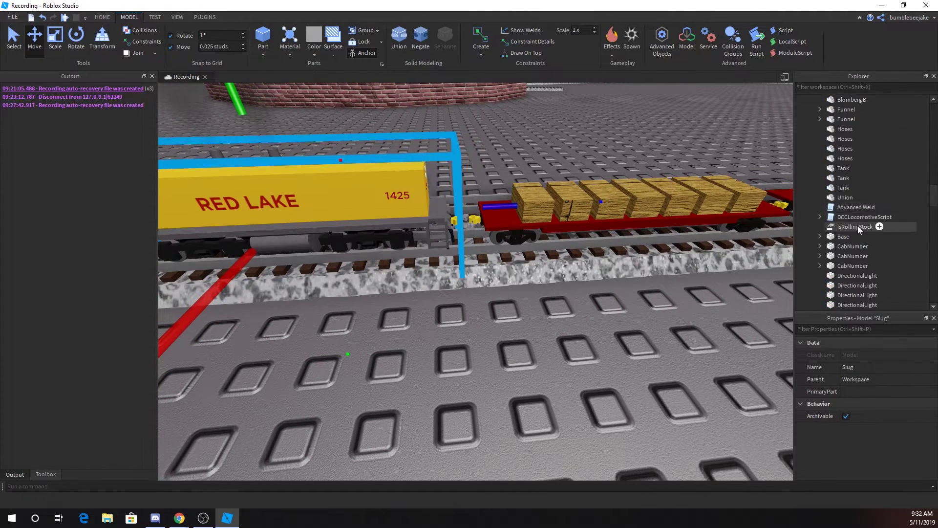
scroll(847, 226, "up", 4)
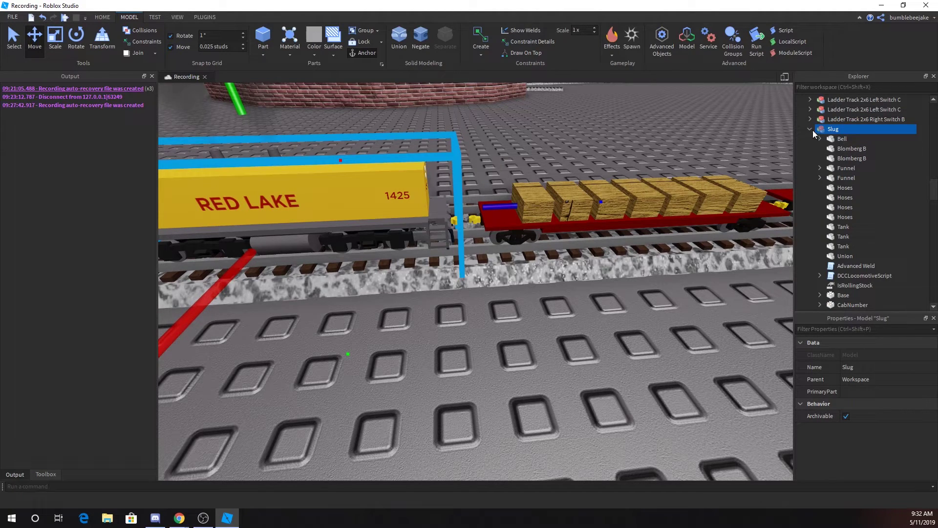
left_click(557, 144)
key("s")
right_click_drag(558, 145, 557, 144)
key("a")
key("w")
key("s")
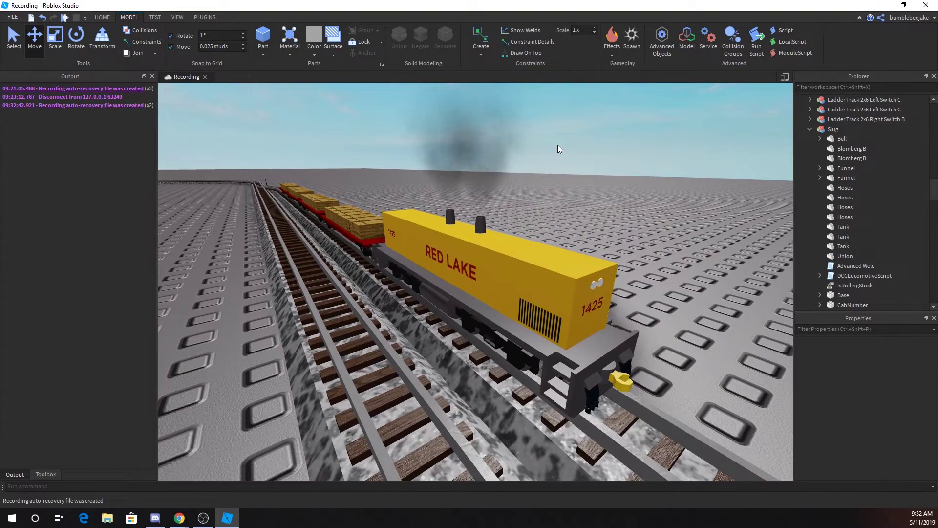